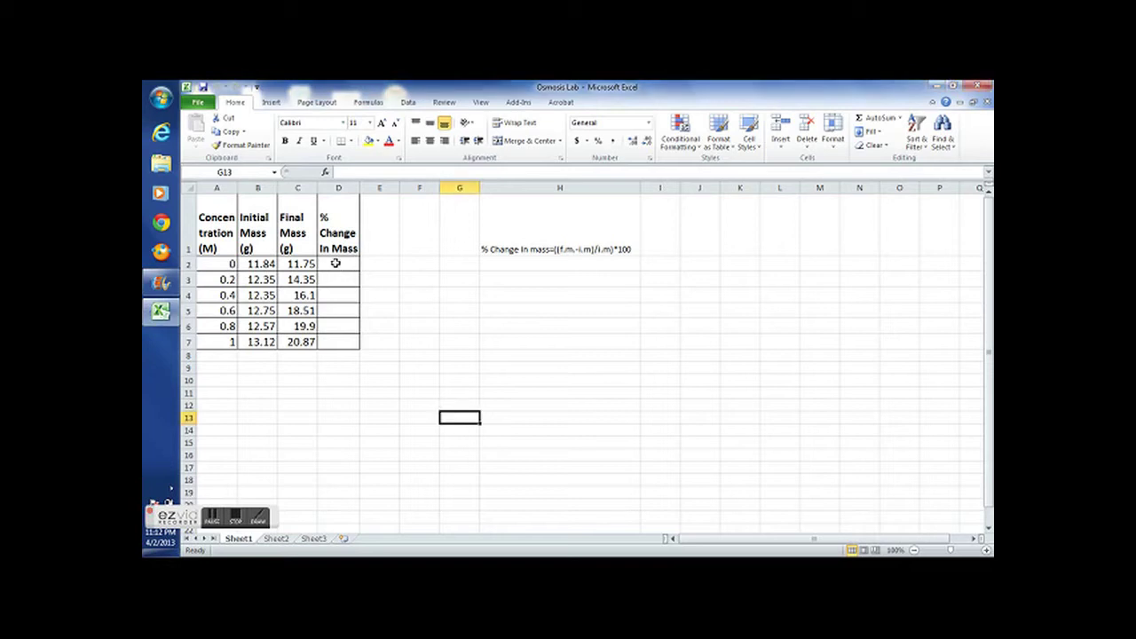
- Begin D2's formula as =C2-B2, the final mass minus the initial mass
{"action": "left_click", "coordinate": [343, 263]}
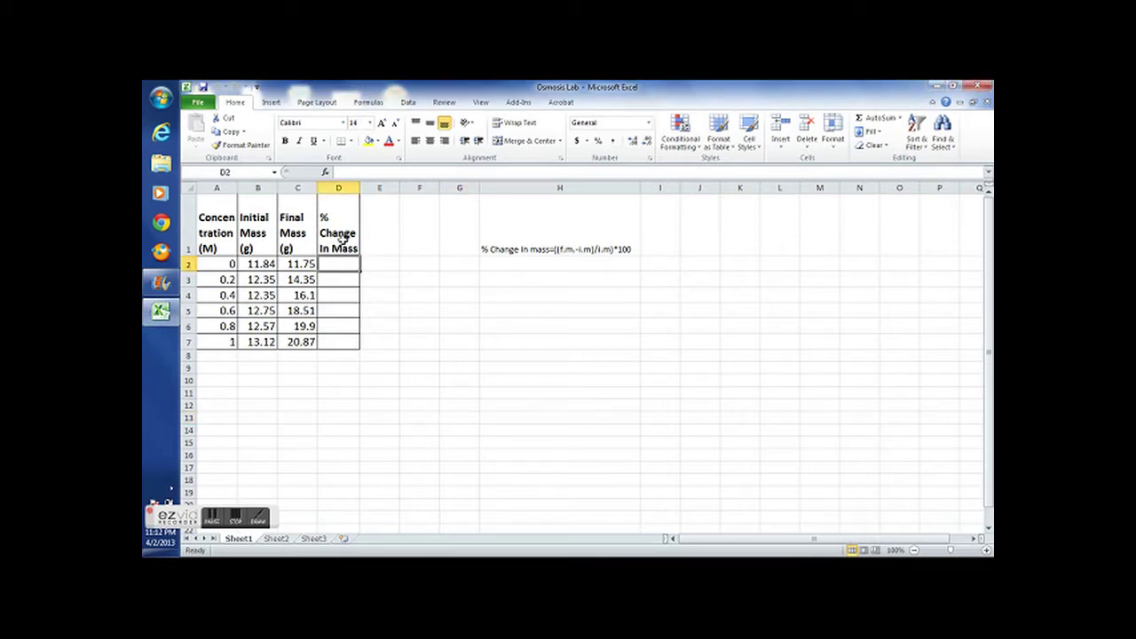
{"action": "left_click", "coordinate": [355, 171]}
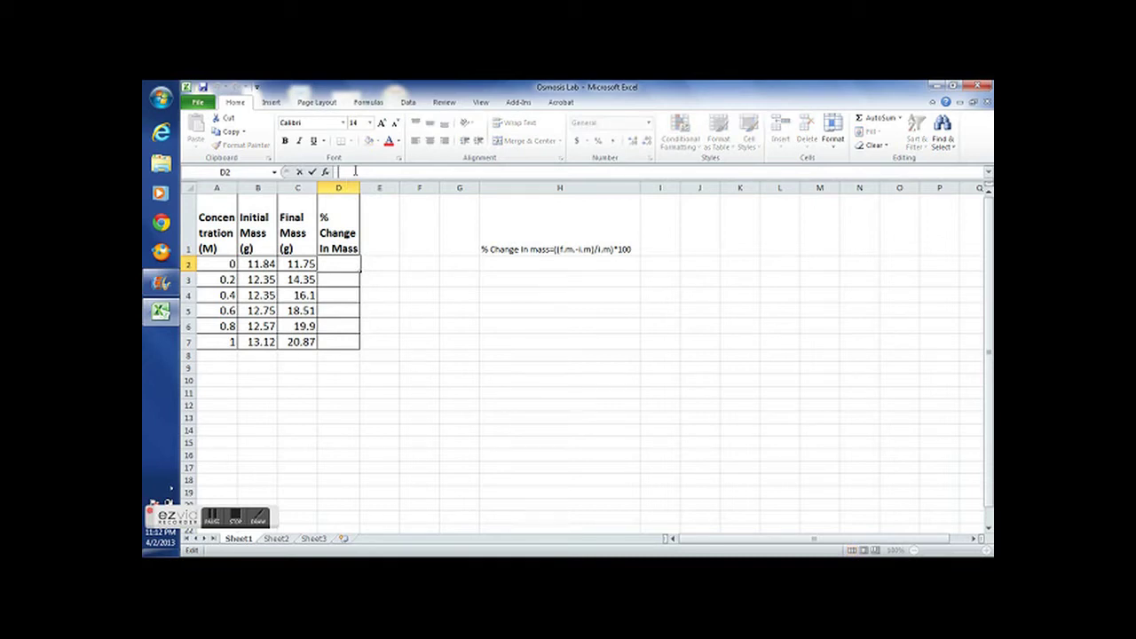
{"action": "type", "text": "="}
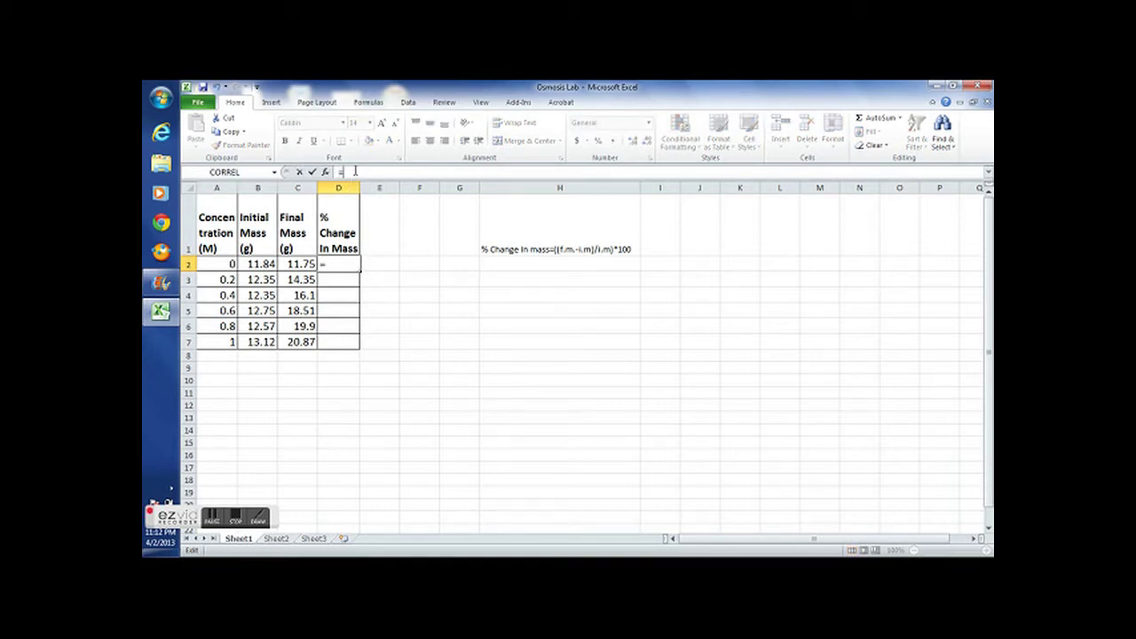
{"action": "left_click", "coordinate": [300, 264]}
{"action": "type", "text": "-"}
{"action": "left_click", "coordinate": [256, 264]}
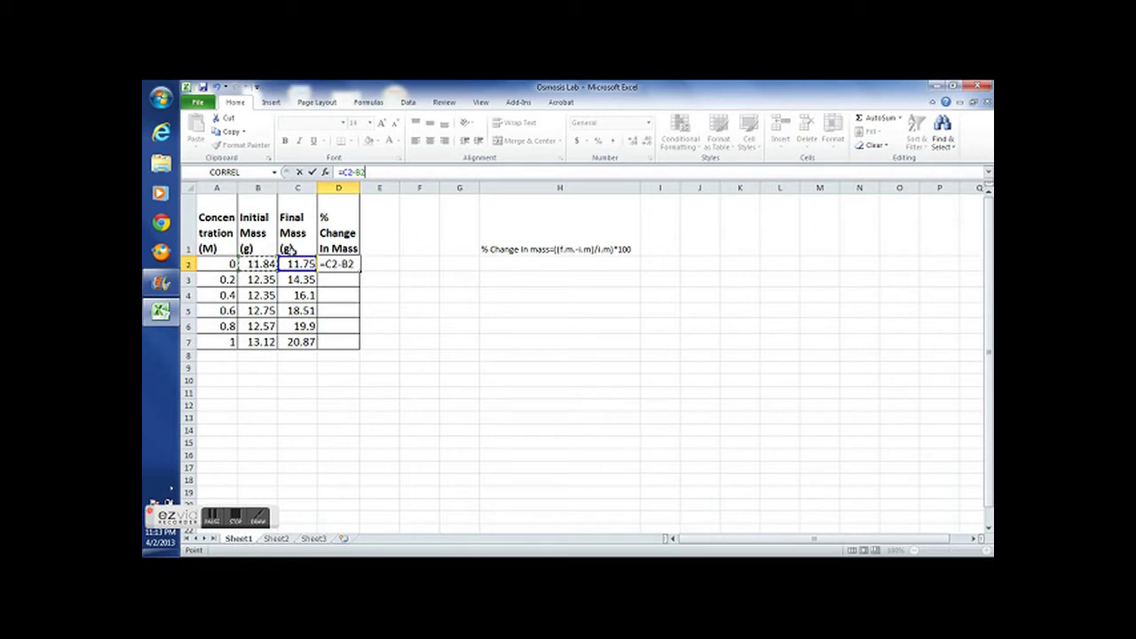
- Wrap C2-B2 in parentheses and divide the difference by B2
{"action": "left_click", "coordinate": [370, 172]}
{"action": "type", "text": ")"}
{"action": "key", "text": "Left"}
{"action": "key", "text": "Left"}
{"action": "key", "text": "Left"}
{"action": "key", "text": "Left"}
{"action": "key", "text": "Left"}
{"action": "key", "text": "Left"}
{"action": "type", "text": "("}
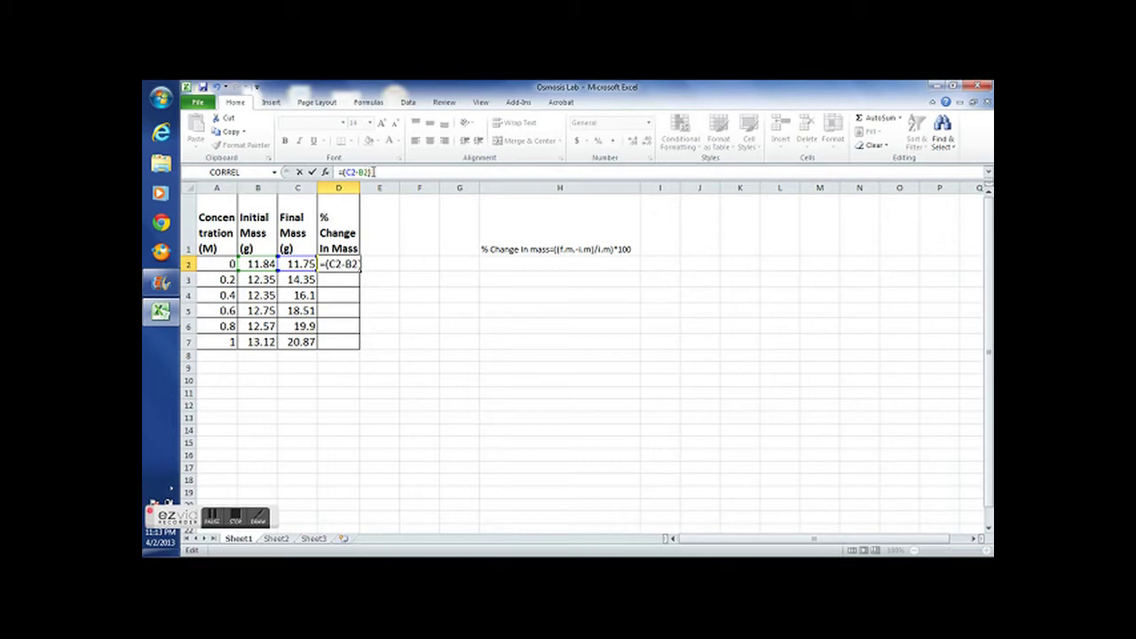
{"action": "left_click", "coordinate": [373, 171]}
{"action": "type", "text": "/"}
{"action": "left_click", "coordinate": [260, 264]}
- Fix the parentheses and append *100 to enter =((C2-B2)/B2)*100, showing -0.76
{"action": "left_click", "coordinate": [379, 175]}
{"action": "type", "text": ")"}
{"action": "left_click", "coordinate": [347, 172]}
{"action": "type", "text": "("}
{"action": "key", "text": "BackSpace"}
{"action": "left_click", "coordinate": [369, 172]}
{"action": "type", "text": ")"}
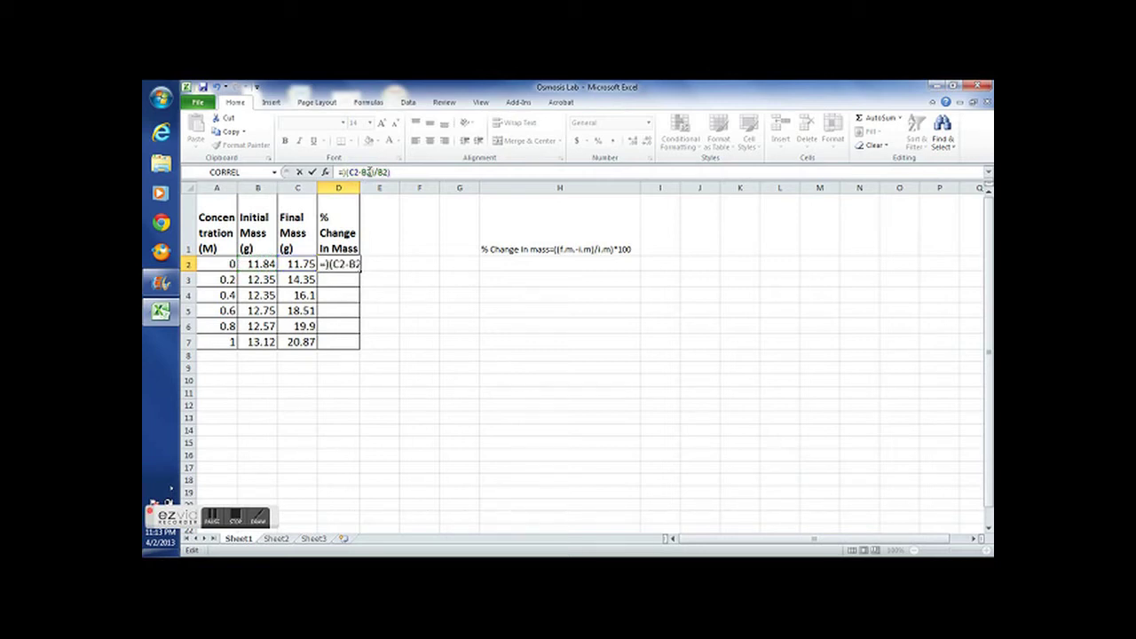
{"action": "key", "text": "BackSpace"}
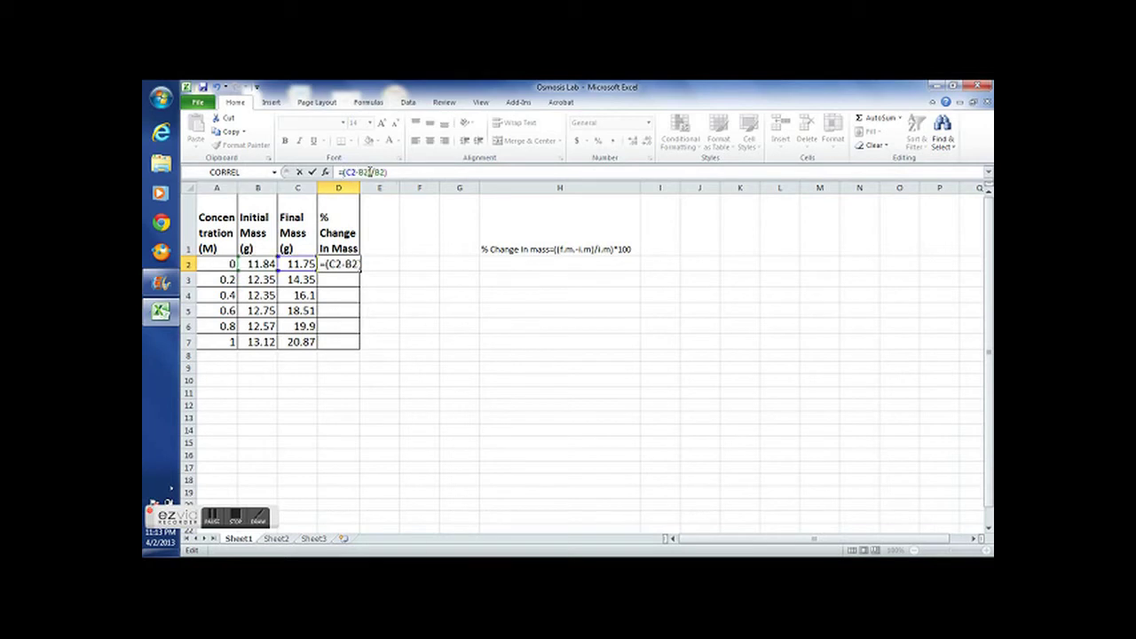
{"action": "type", "text": "("}
{"action": "left_click", "coordinate": [395, 172]}
{"action": "type", "text": "*"}
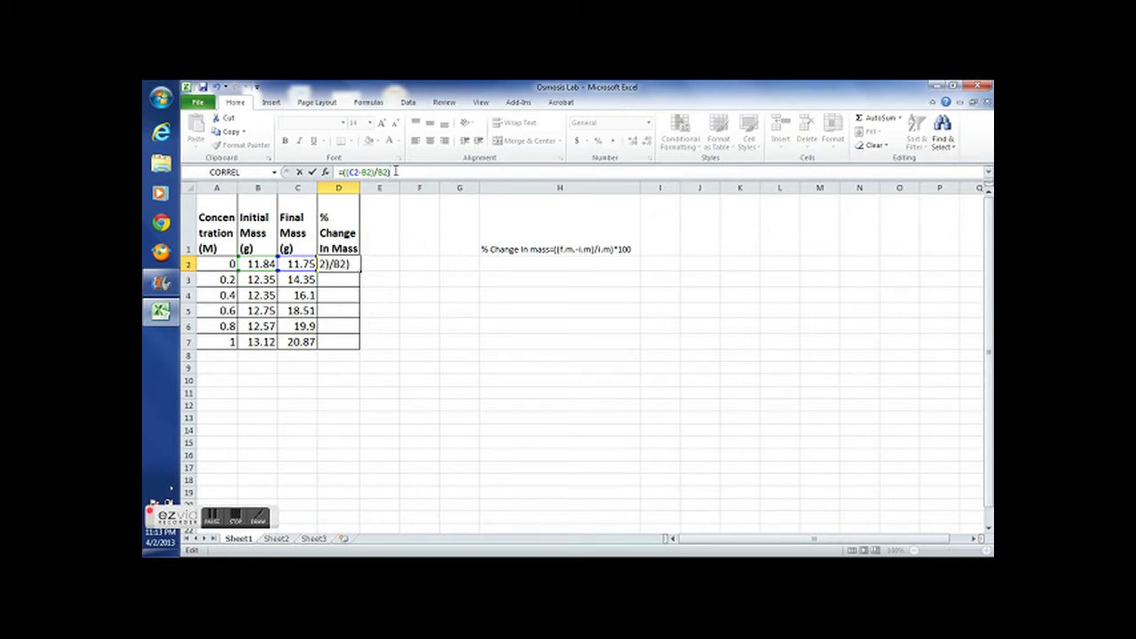
{"action": "type", "text": "100"}
{"action": "key", "text": "Return"}
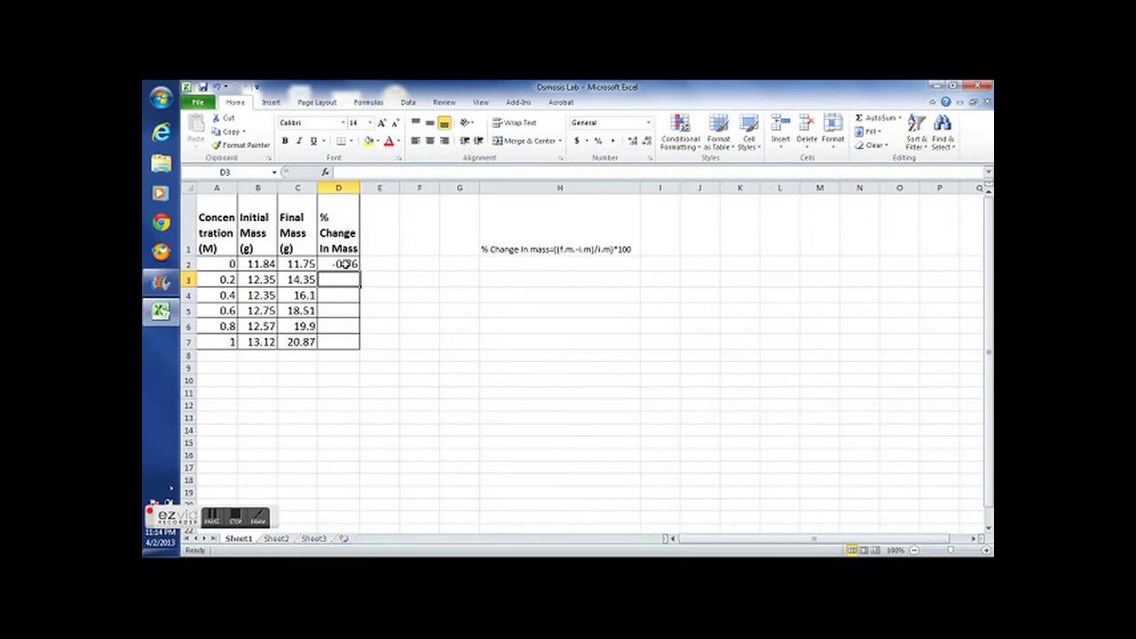
- Fill D2's formula down to D7, giving 16.194, 30.364, 45.176, 58.313 and 59.07
{"action": "left_click", "coordinate": [344, 264]}
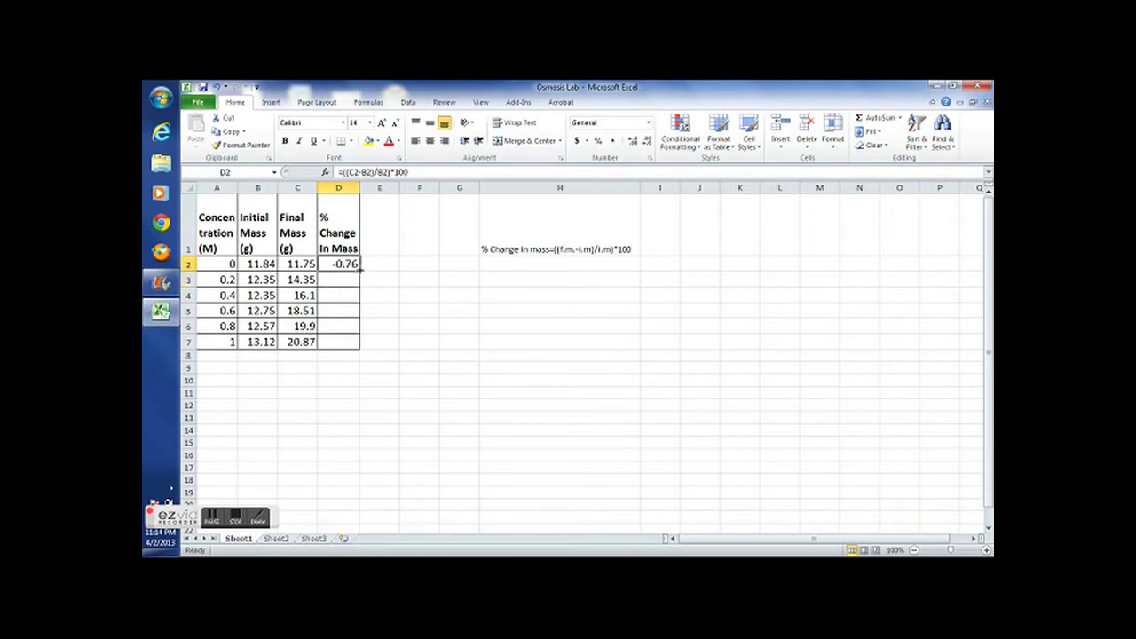
{"action": "left_click_drag", "start_coordinate": [360, 270], "coordinate": [355, 345]}
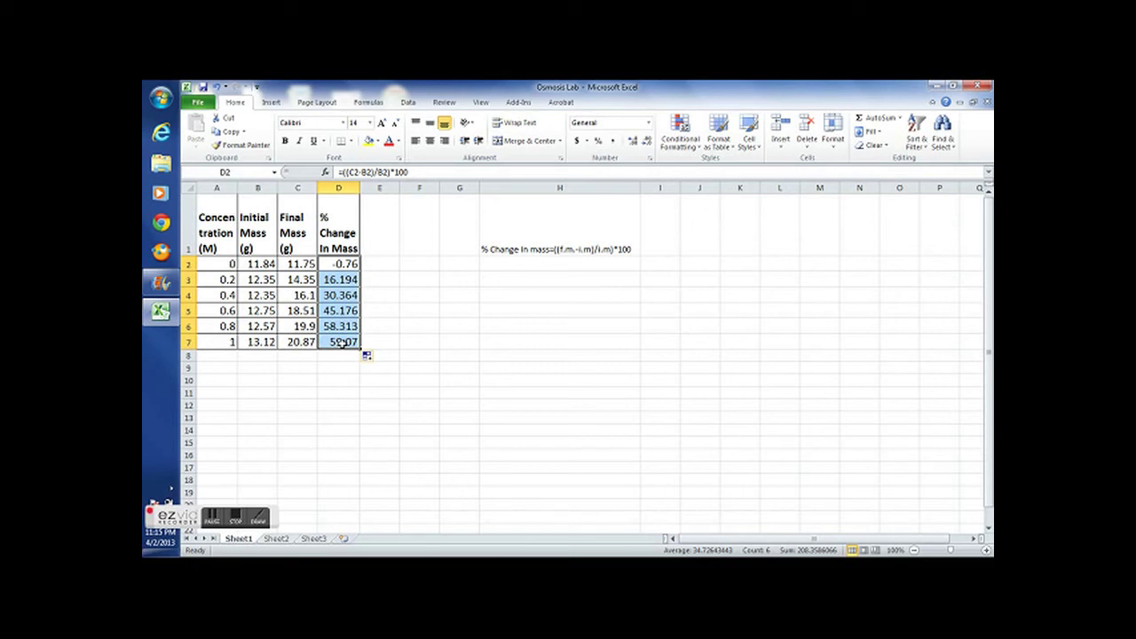
{"action": "left_click", "coordinate": [461, 345]}
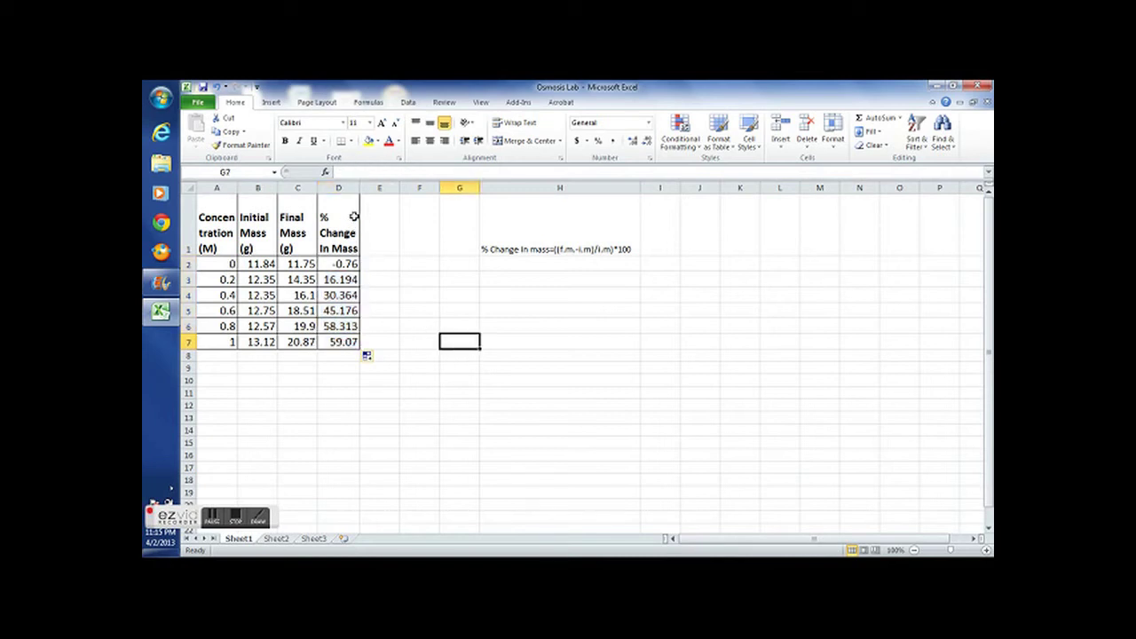
- Select D2:D7 and, holding Ctrl, add A2:A7 to the selection
{"action": "left_click", "coordinate": [412, 440]}
{"action": "left_click", "coordinate": [364, 423]}
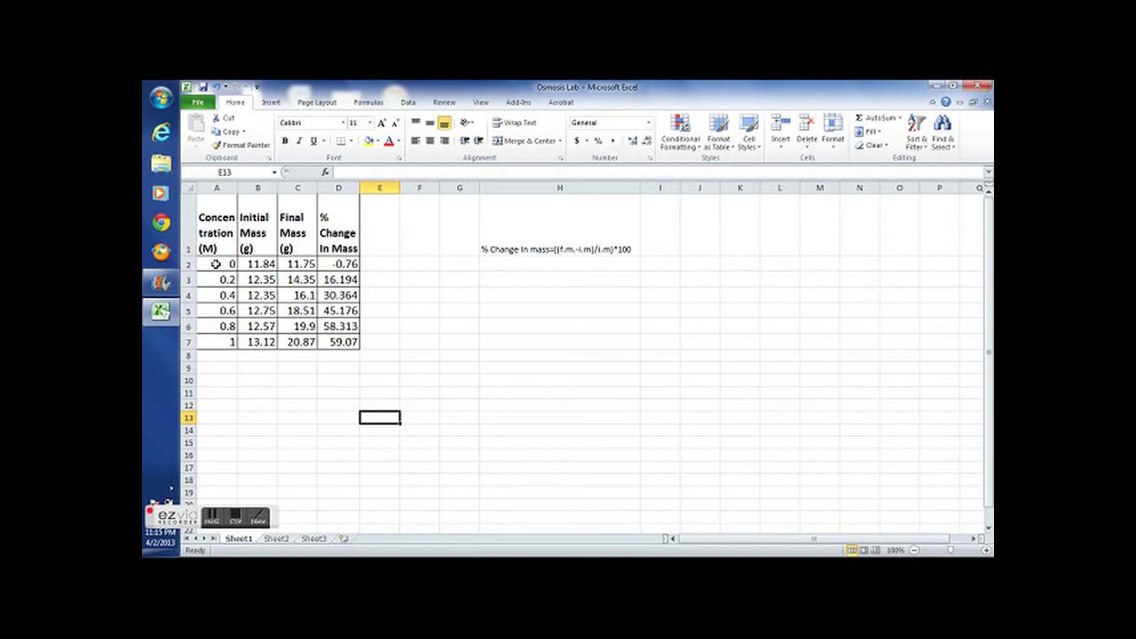
{"action": "left_click_drag", "start_coordinate": [216, 266], "coordinate": [222, 341]}
{"action": "left_click_drag", "start_coordinate": [332, 264], "coordinate": [340, 340]}
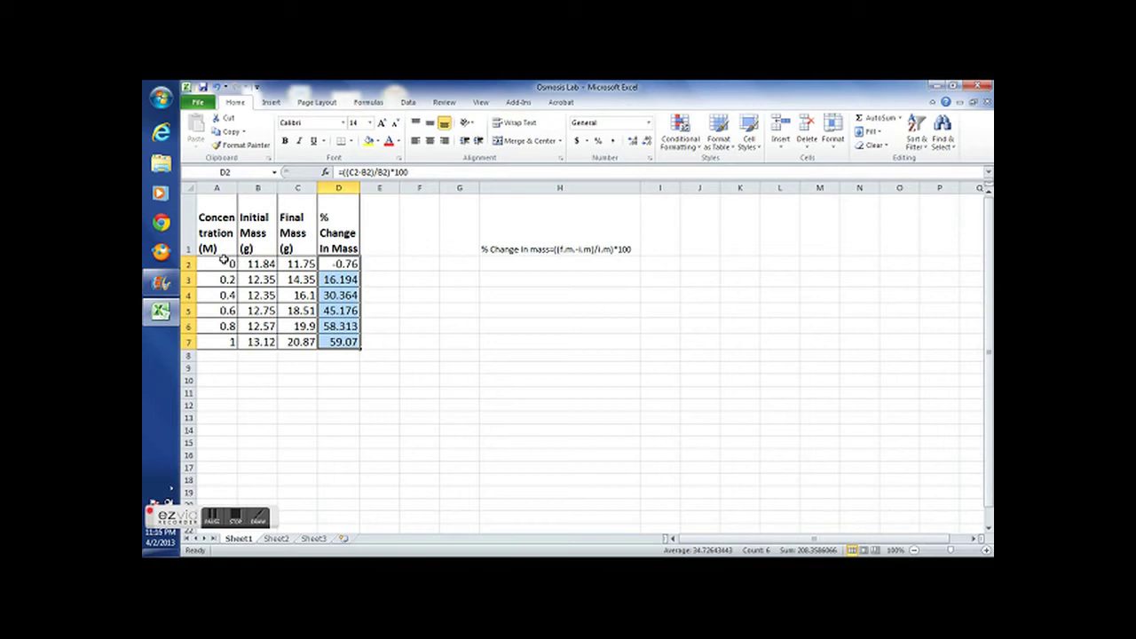
{"action": "left_click_drag", "start_coordinate": [224, 259], "coordinate": [219, 339]}
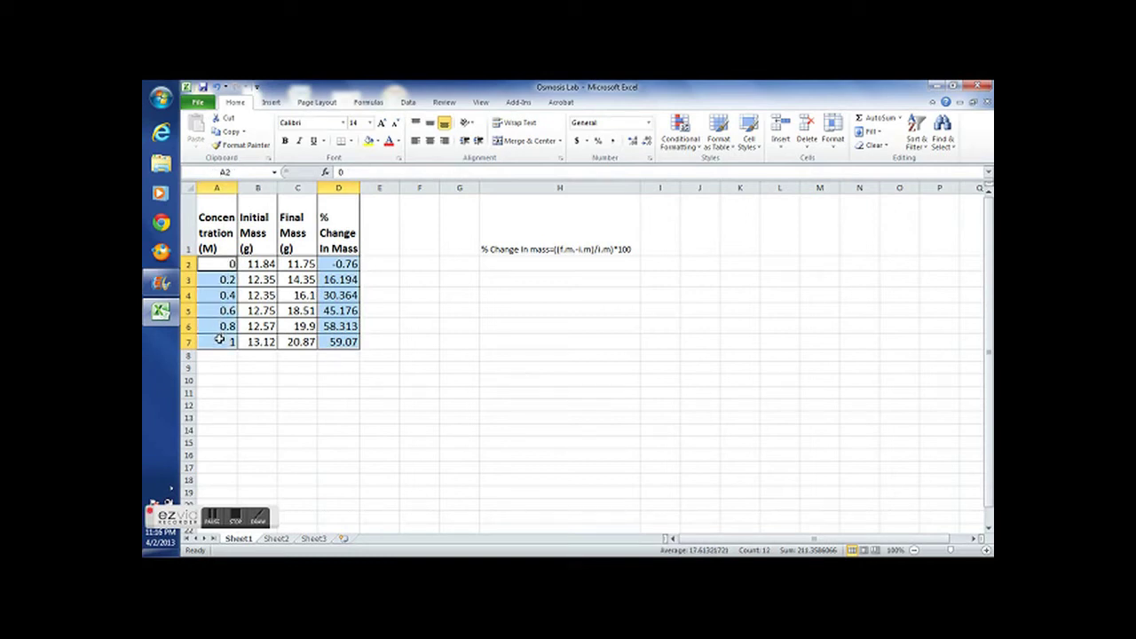
- Insert a markers-only scatter chart, then move it up and enlarge it beside the table
{"action": "left_click", "coordinate": [271, 103]}
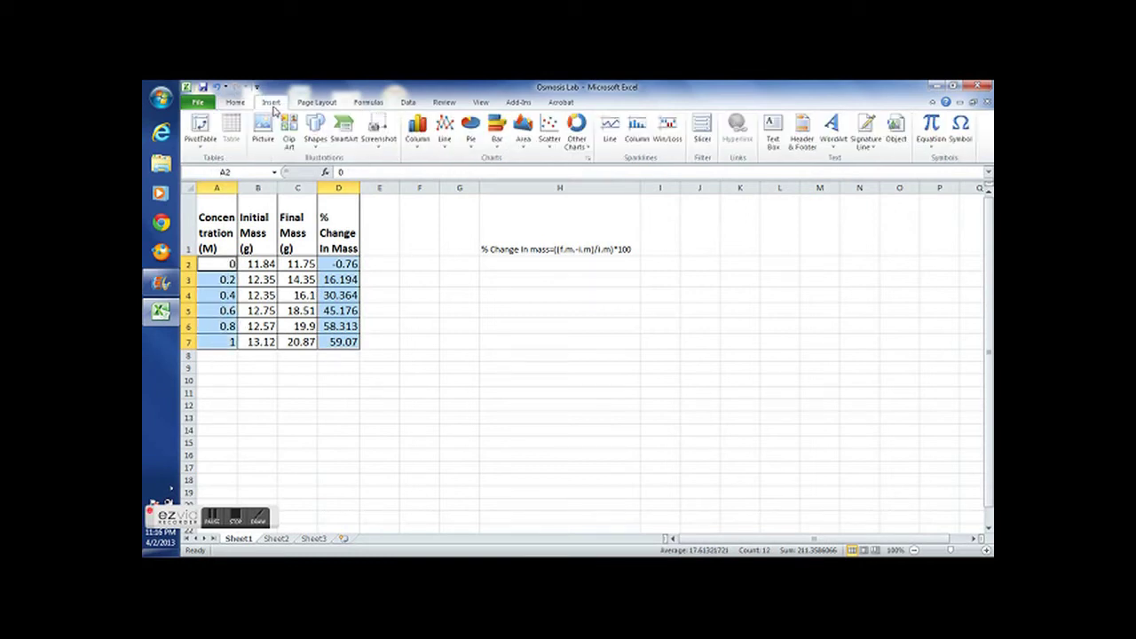
{"action": "left_click", "coordinate": [551, 129]}
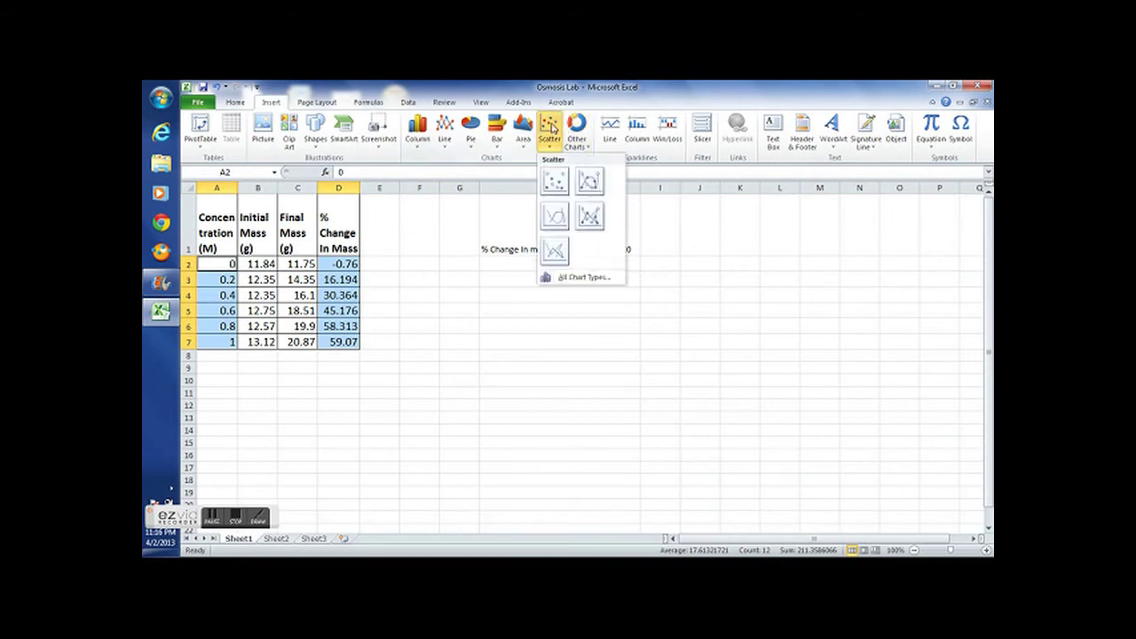
{"action": "left_click", "coordinate": [552, 180]}
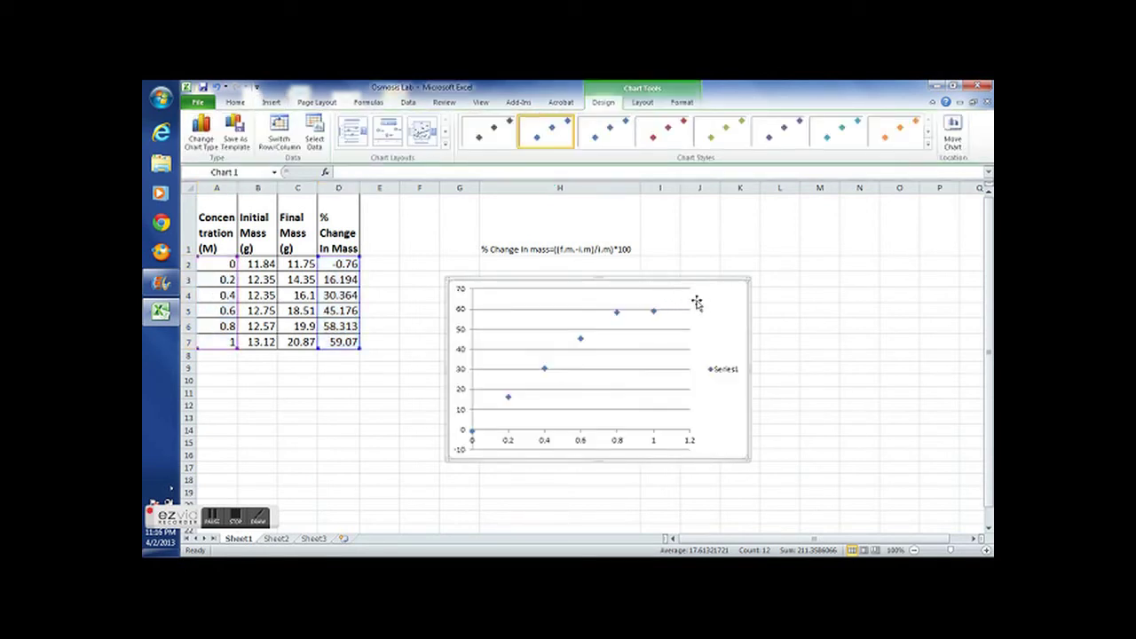
{"action": "left_click_drag", "start_coordinate": [705, 303], "coordinate": [699, 216]}
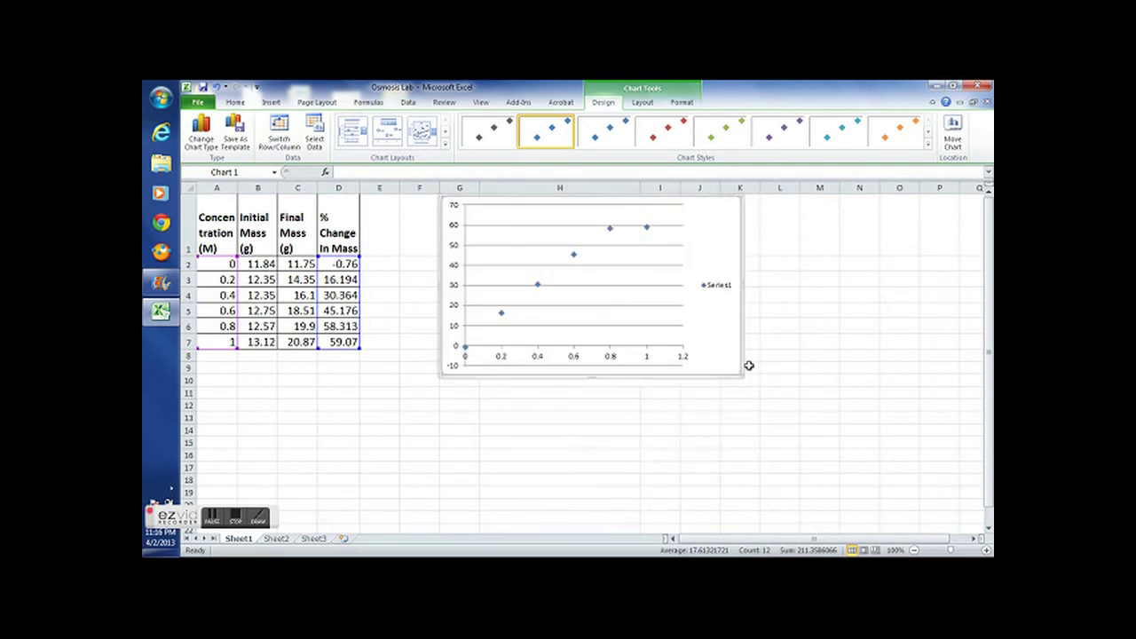
{"action": "left_click_drag", "start_coordinate": [741, 374], "coordinate": [957, 485]}
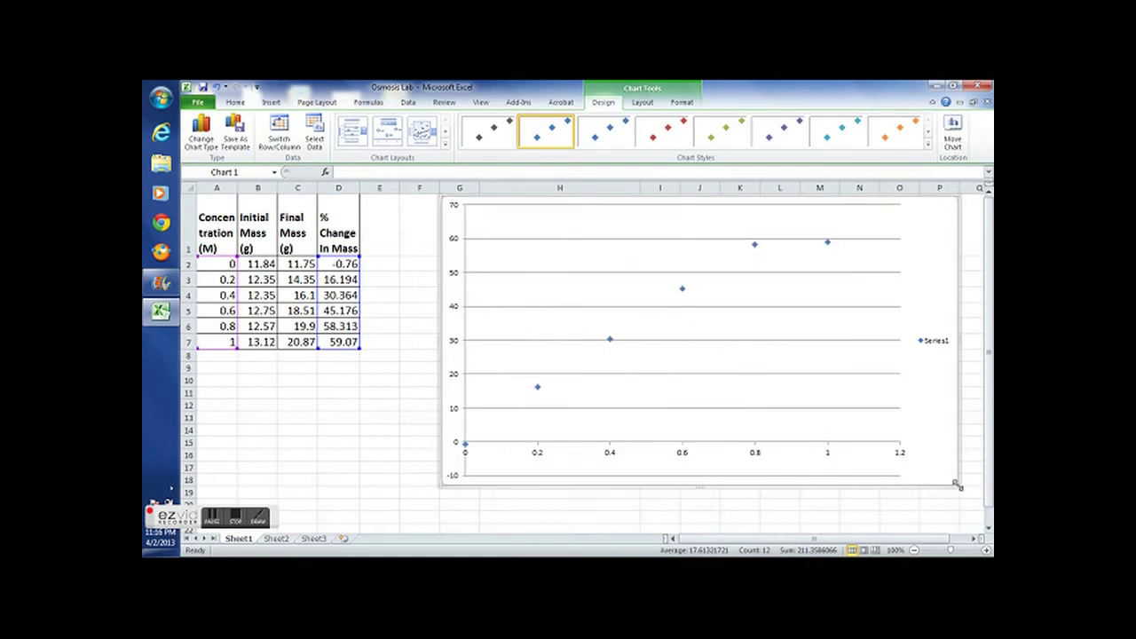
- Apply a chart layout with trendline and axis titles; title the horizontal axis 'Concentration (Molars)'
{"action": "left_click", "coordinate": [424, 134]}
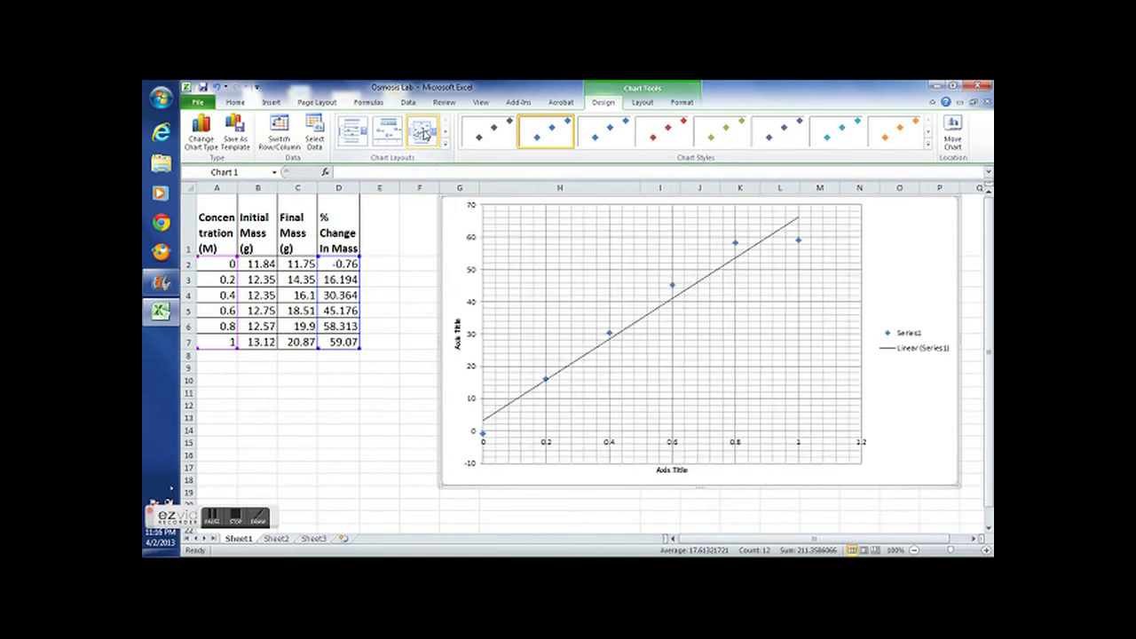
{"action": "left_click", "coordinate": [681, 470]}
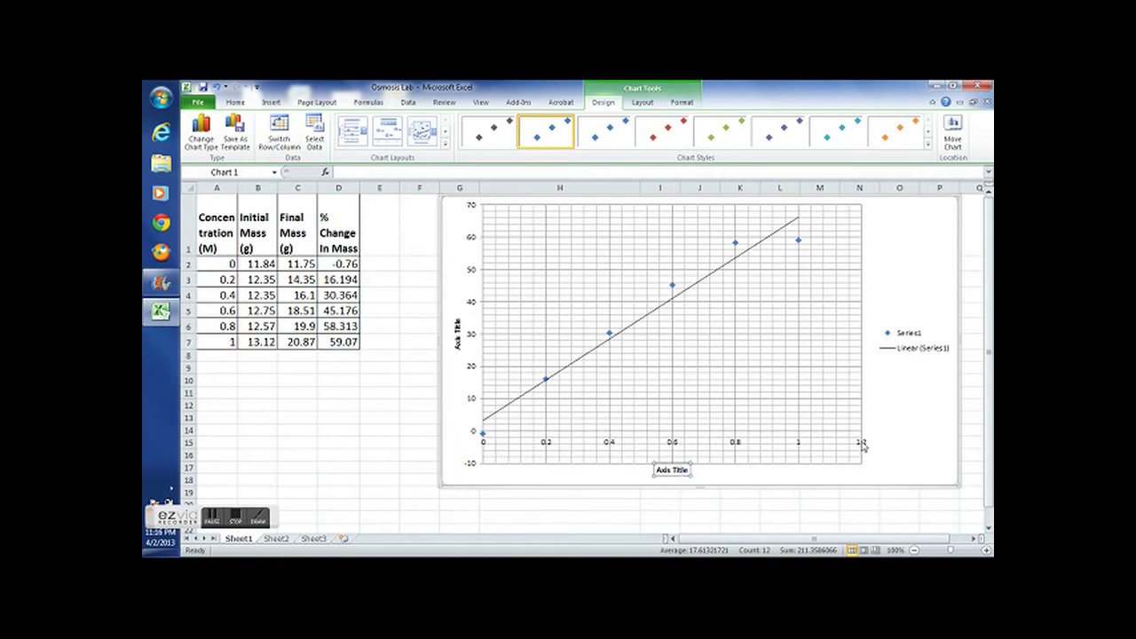
{"action": "left_click", "coordinate": [690, 469]}
{"action": "key", "text": "BackSpace"}
{"action": "key", "text": "BackSpace"}
{"action": "key", "text": "BackSpace"}
{"action": "key", "text": "BackSpace"}
{"action": "key", "text": "BackSpace"}
{"action": "key", "text": "BackSpace"}
{"action": "key", "text": "BackSpace"}
{"action": "key", "text": "BackSpace"}
{"action": "key", "text": "BackSpace"}
{"action": "key", "text": "BackSpace"}
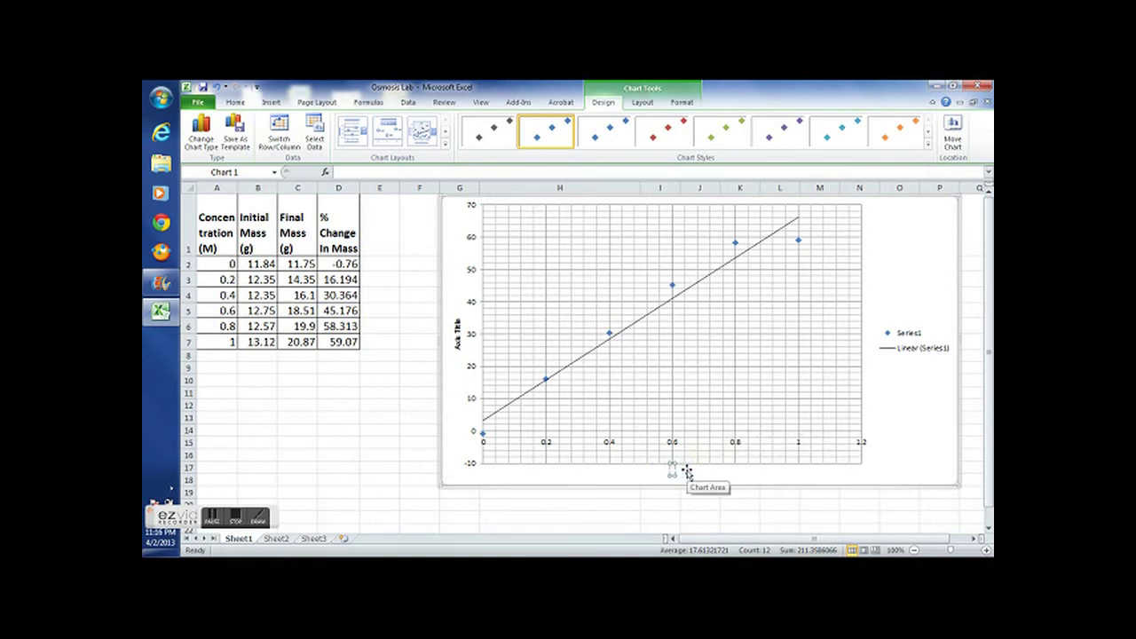
{"action": "type", "text": "Concentra"}
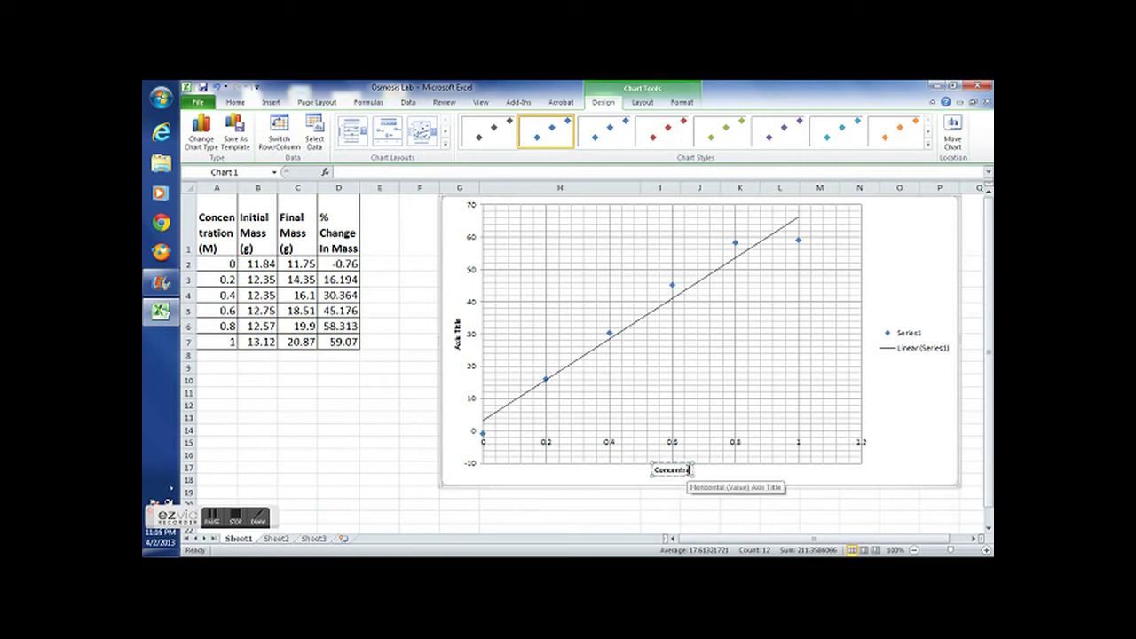
{"action": "type", "text": "tion (Molar"}
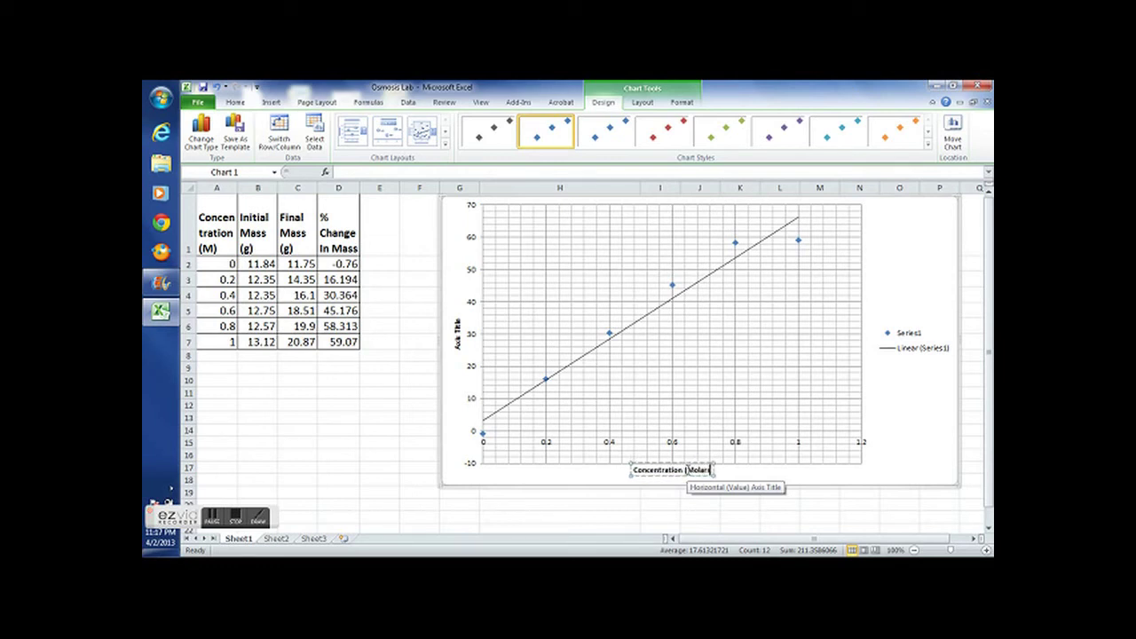
{"action": "type", "text": "s)"}
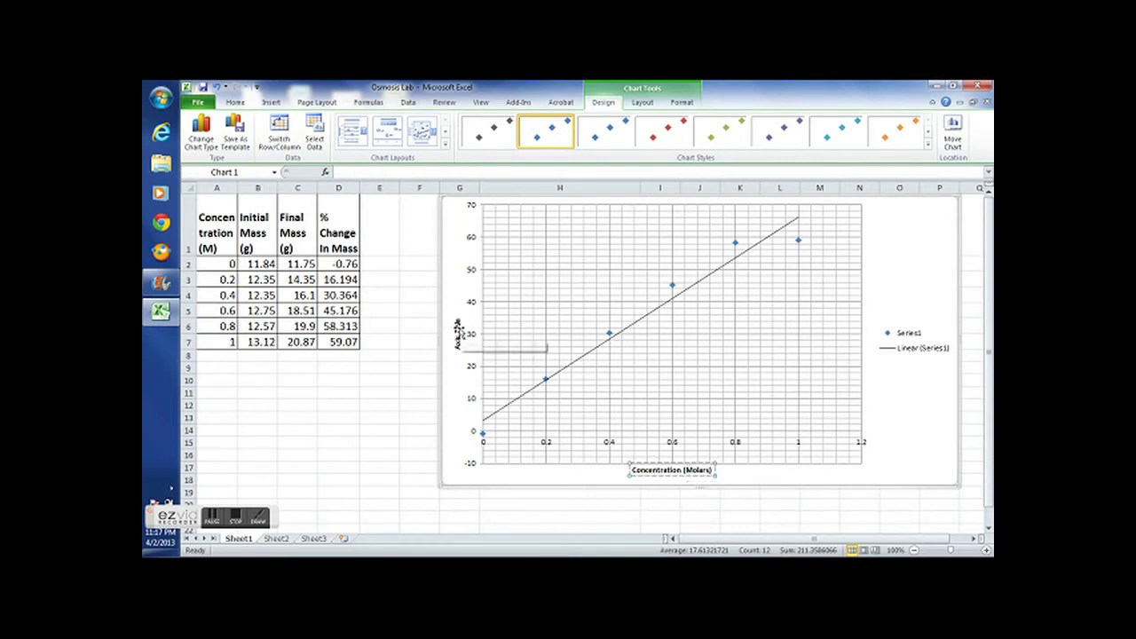
- Change the vertical axis title text to 'Osmosis Rate (% Change in Mass)'
{"action": "left_click", "coordinate": [459, 334]}
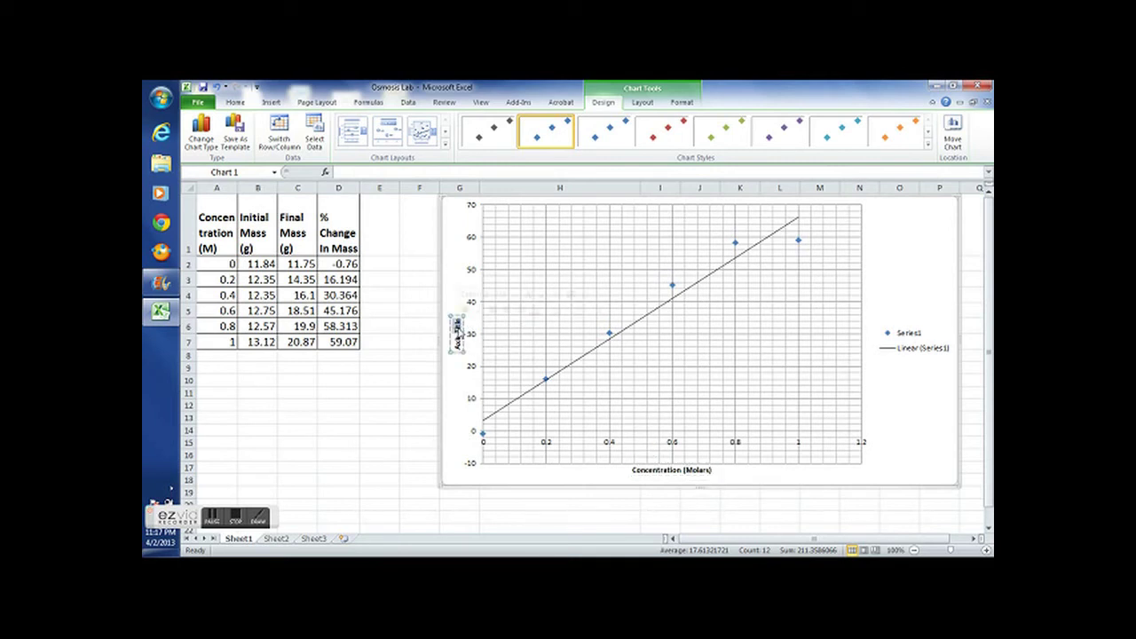
{"action": "key", "text": "Delete"}
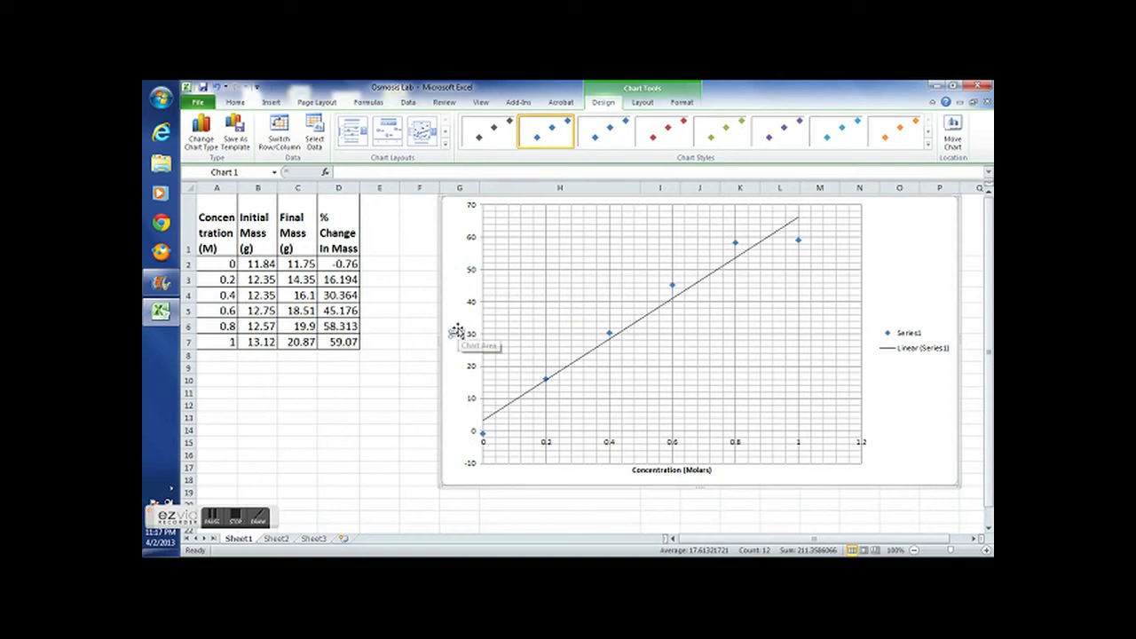
{"action": "key", "text": "ctrl+z"}
{"action": "type", "text": "s Rate"}
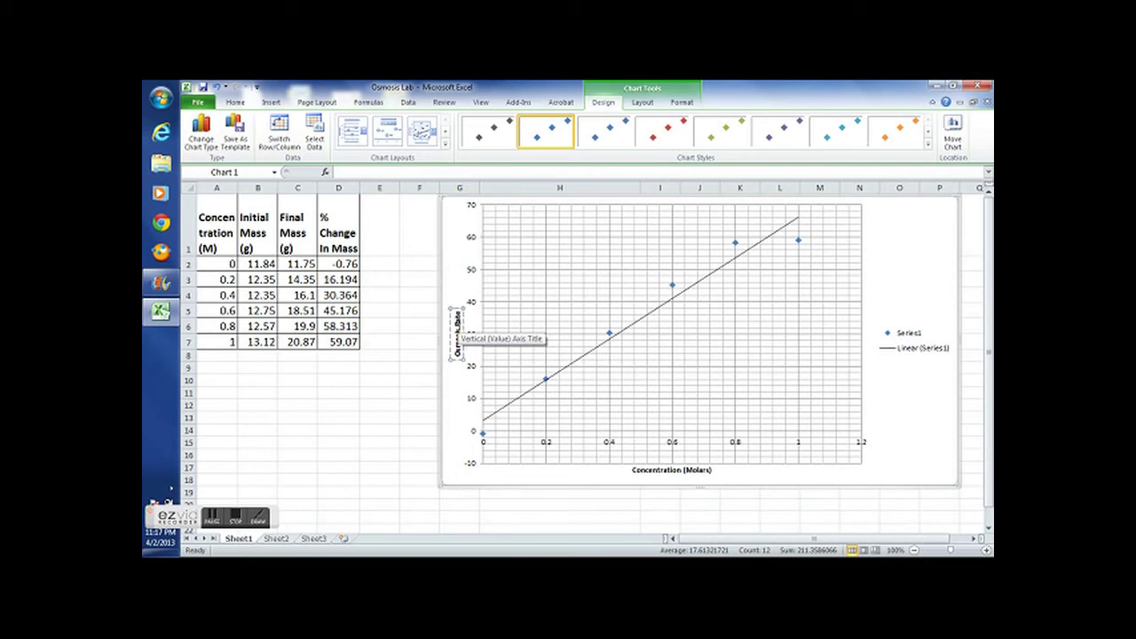
{"action": "type", "text": " ("}
{"action": "type", "text": "%"}
{"action": "type", "text": "Chan"}
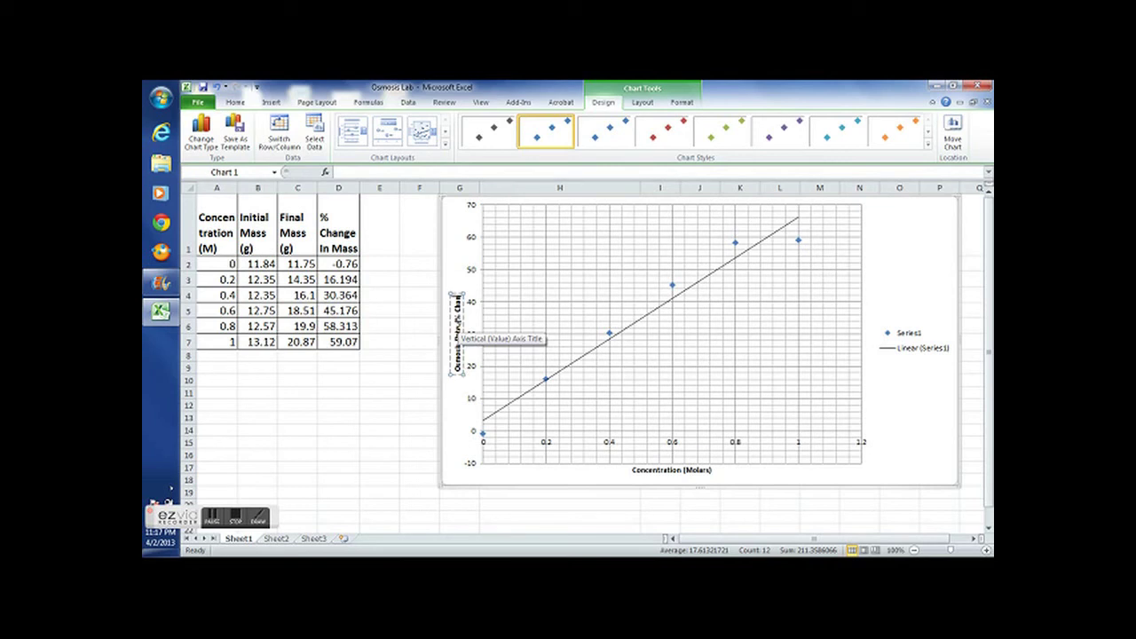
{"action": "type", "text": "ge"}
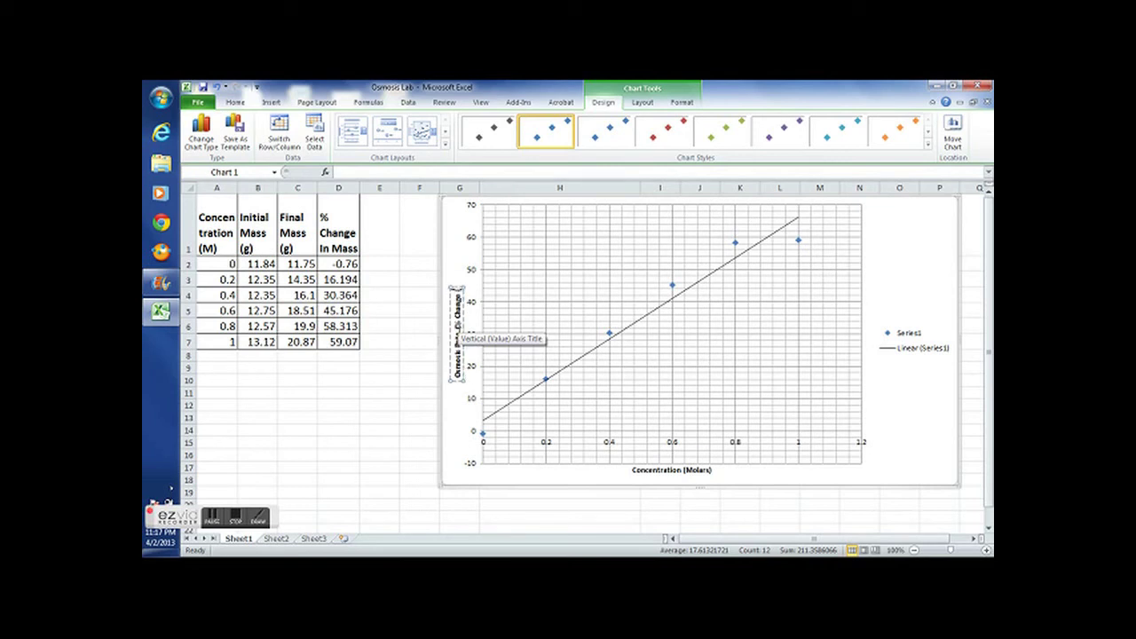
{"action": "type", "text": " in Mass"}
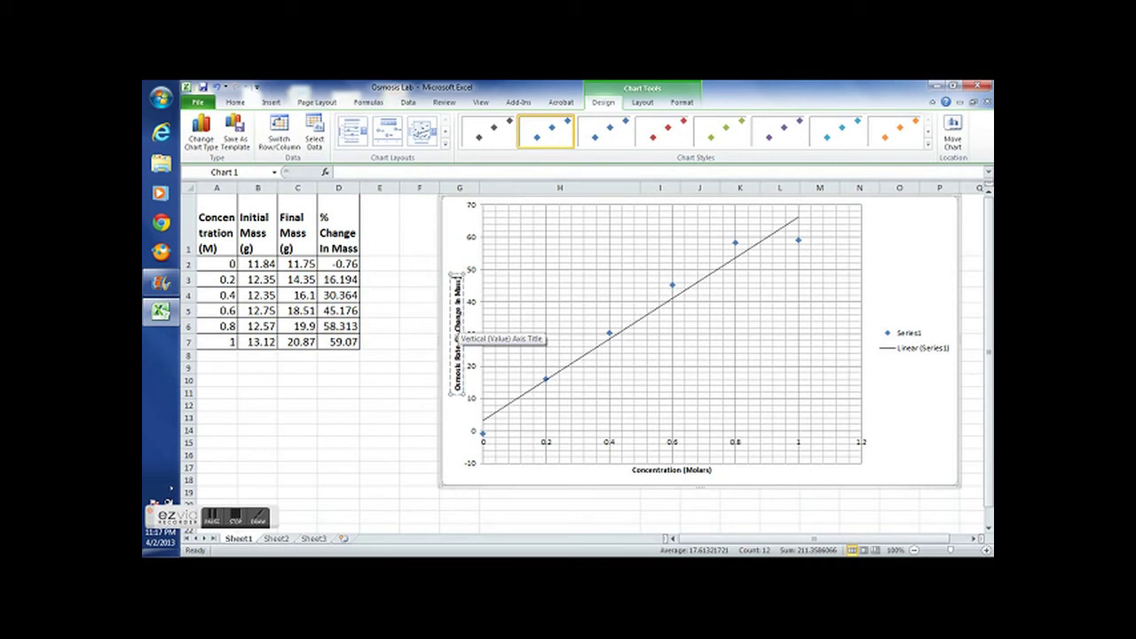
{"action": "left_click", "coordinate": [428, 378]}
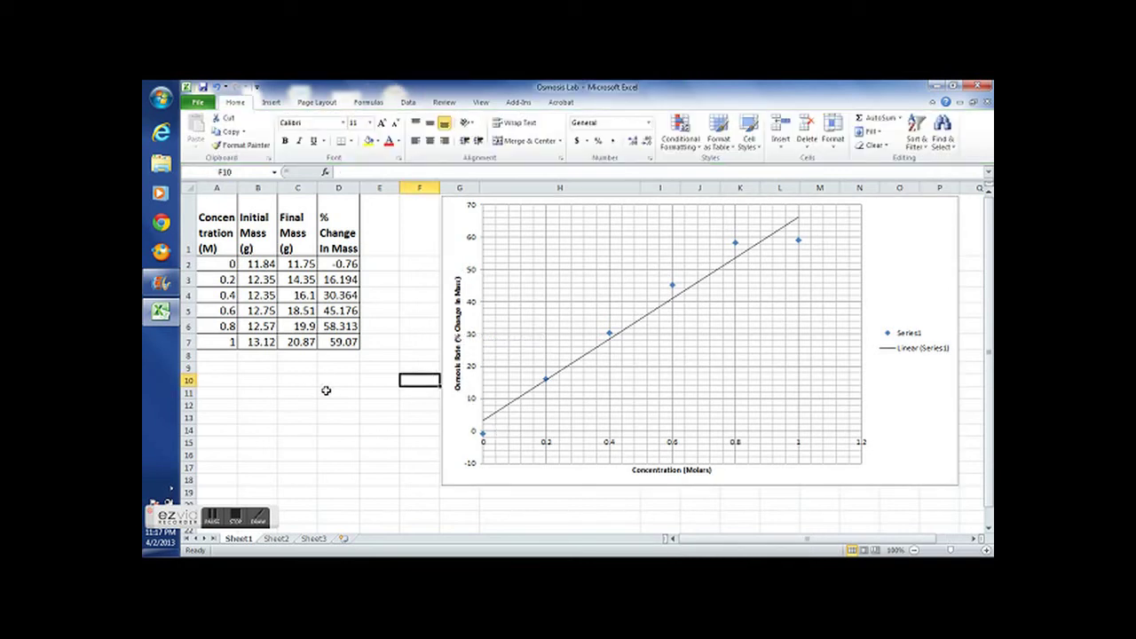
- Enter the label r in cell E10
{"action": "left_click", "coordinate": [374, 381]}
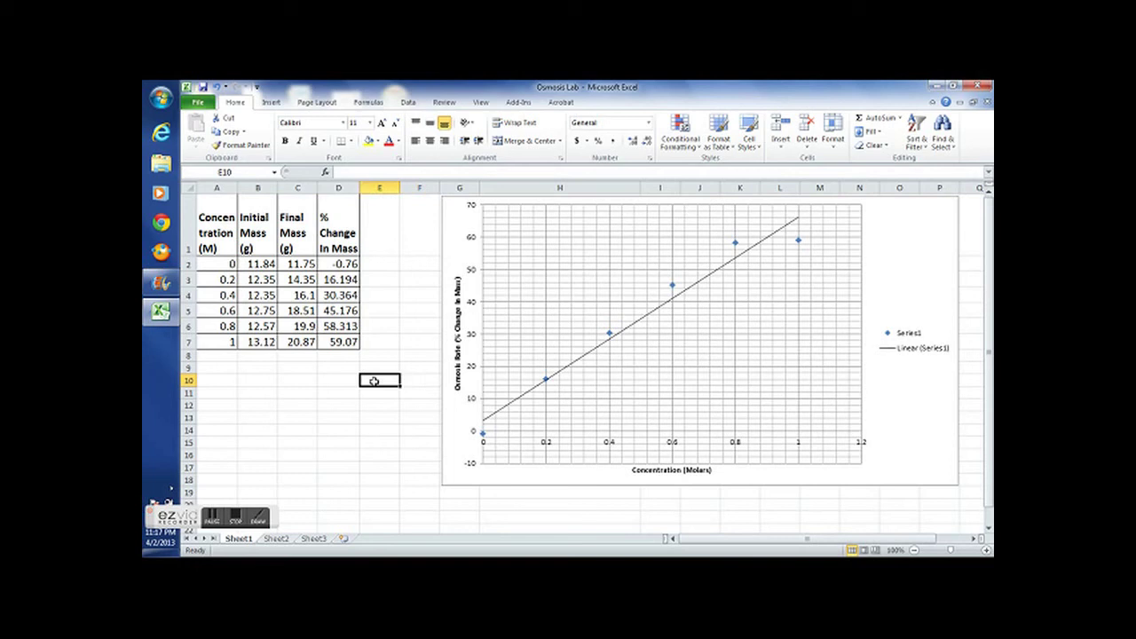
{"action": "type", "text": "r"}
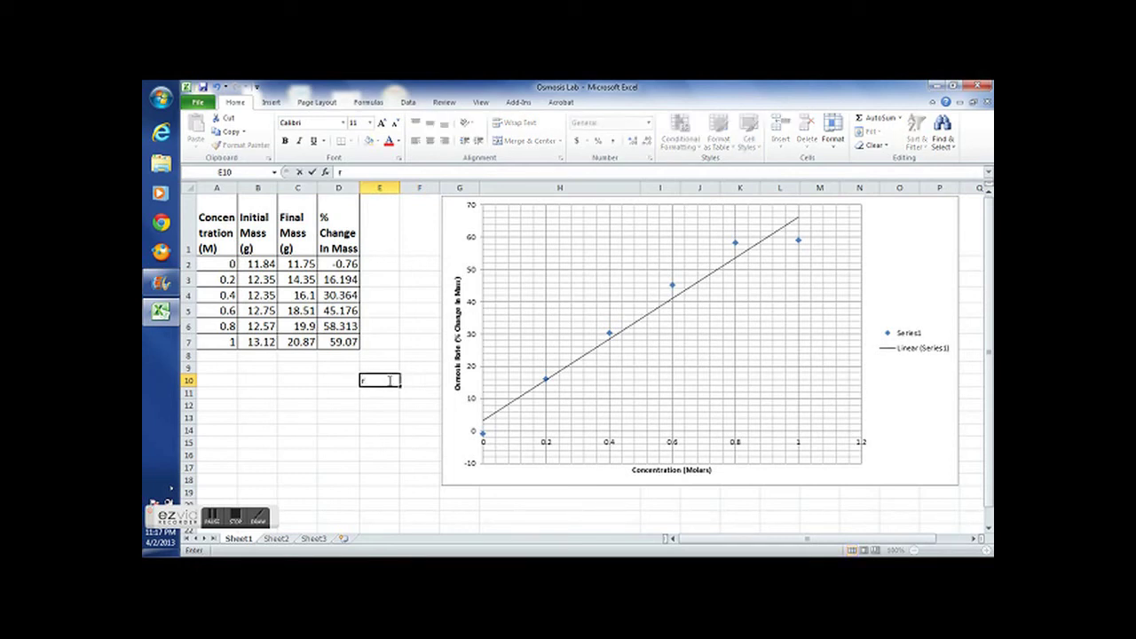
{"action": "left_click", "coordinate": [407, 378]}
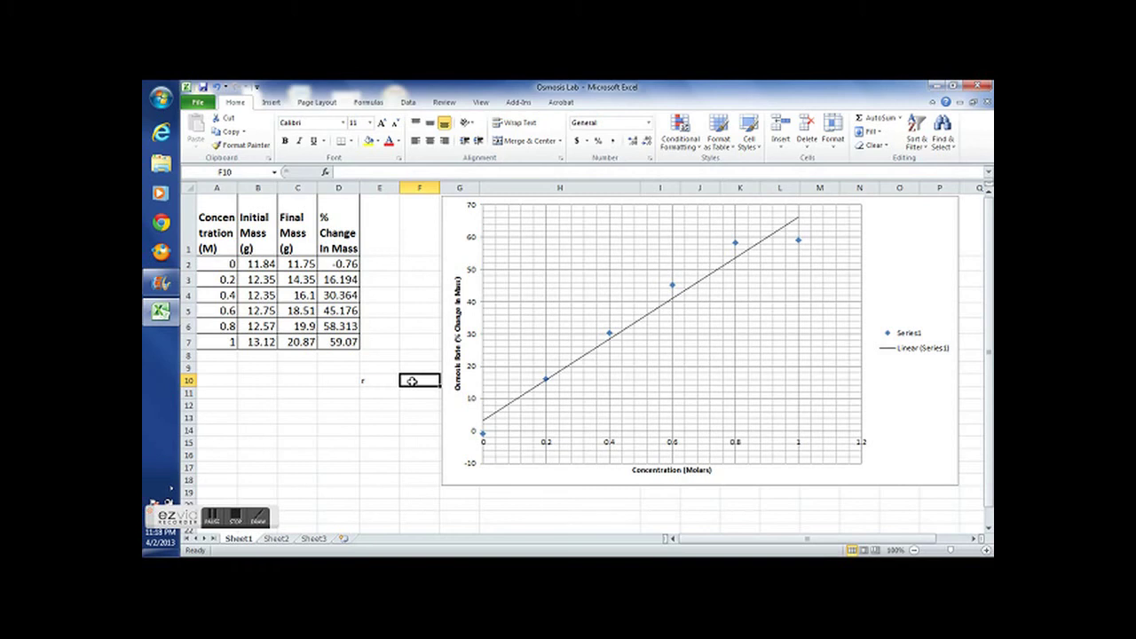
- Insert the CORREL function into F10 from the Statistical category
{"action": "left_click", "coordinate": [381, 105]}
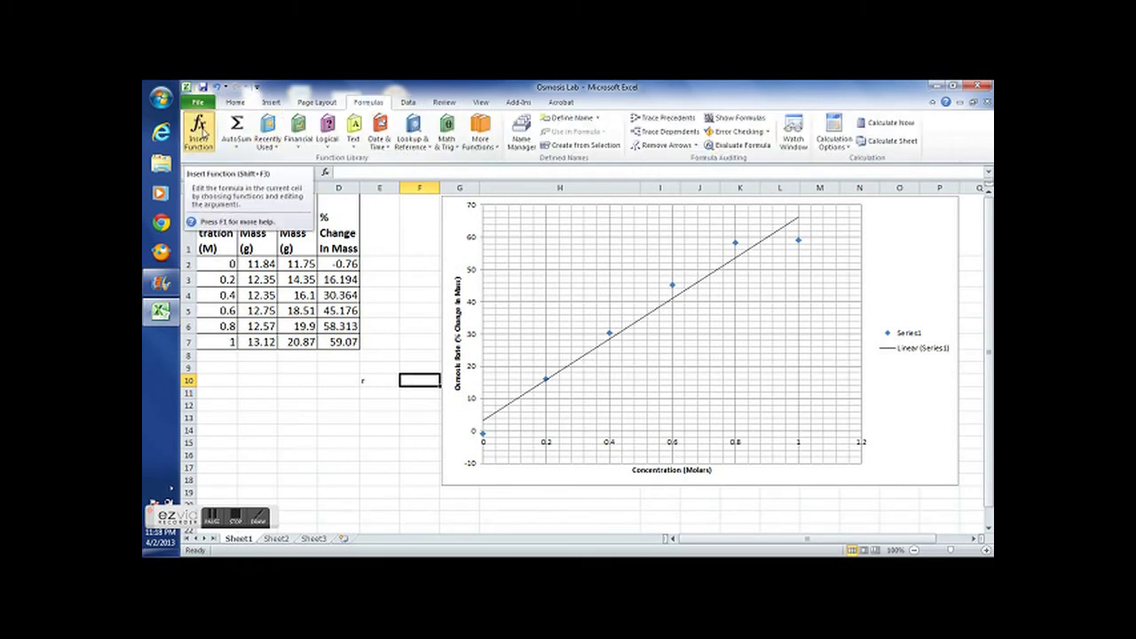
{"action": "left_click", "coordinate": [199, 130]}
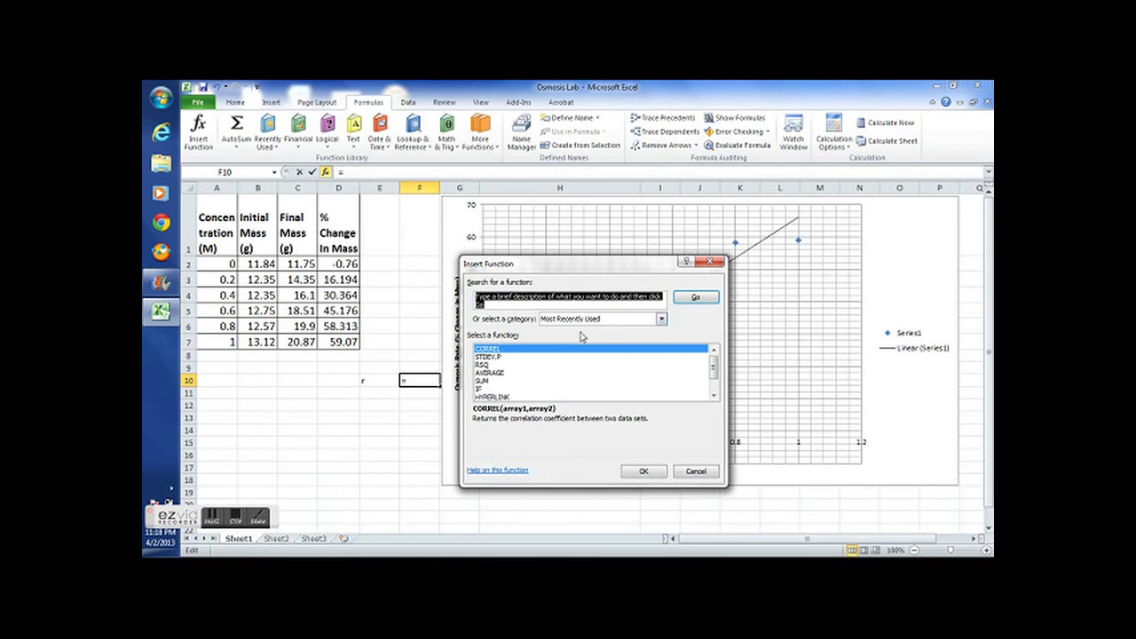
{"action": "left_click", "coordinate": [661, 320]}
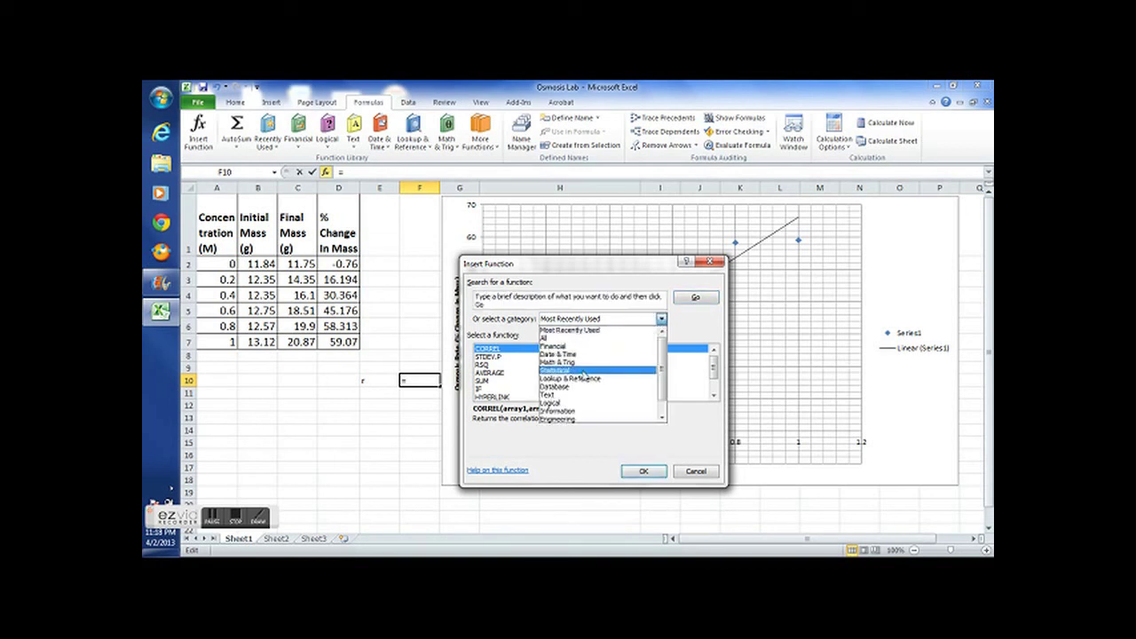
{"action": "left_click", "coordinate": [584, 371]}
{"action": "left_click", "coordinate": [510, 374]}
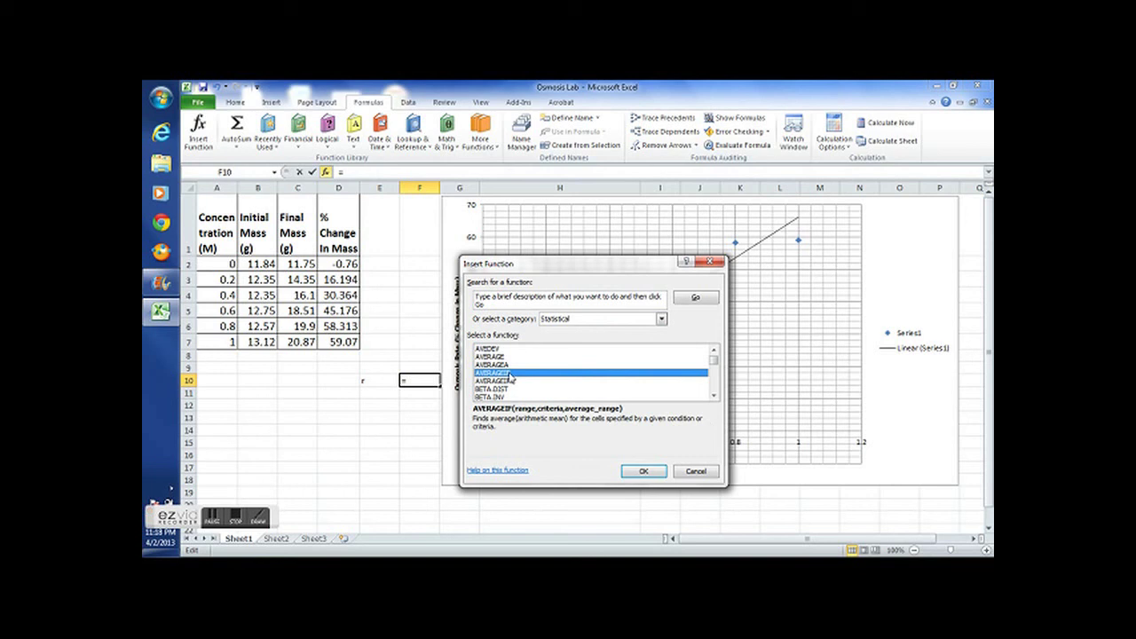
{"action": "key", "text": "Down"}
{"action": "key", "text": "Down"}
{"action": "key", "text": "Down"}
{"action": "key", "text": "Down"}
{"action": "key", "text": "Down"}
{"action": "key", "text": "Down"}
{"action": "scroll", "coordinate": [518, 391], "scroll_direction": "down", "scroll_amount": 2}
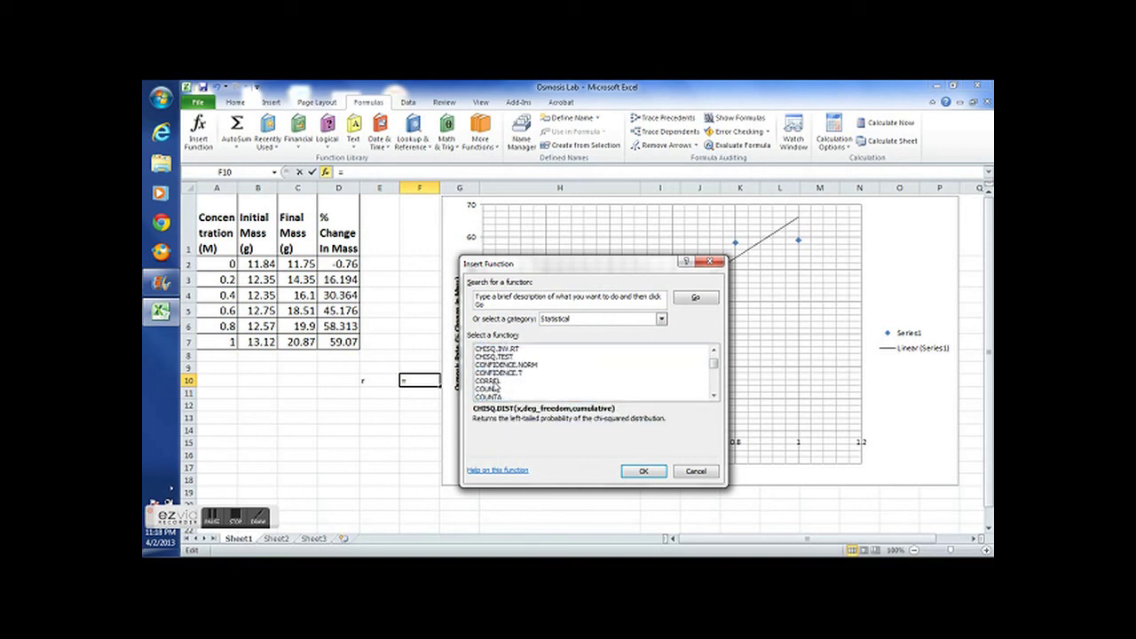
{"action": "left_click", "coordinate": [495, 381]}
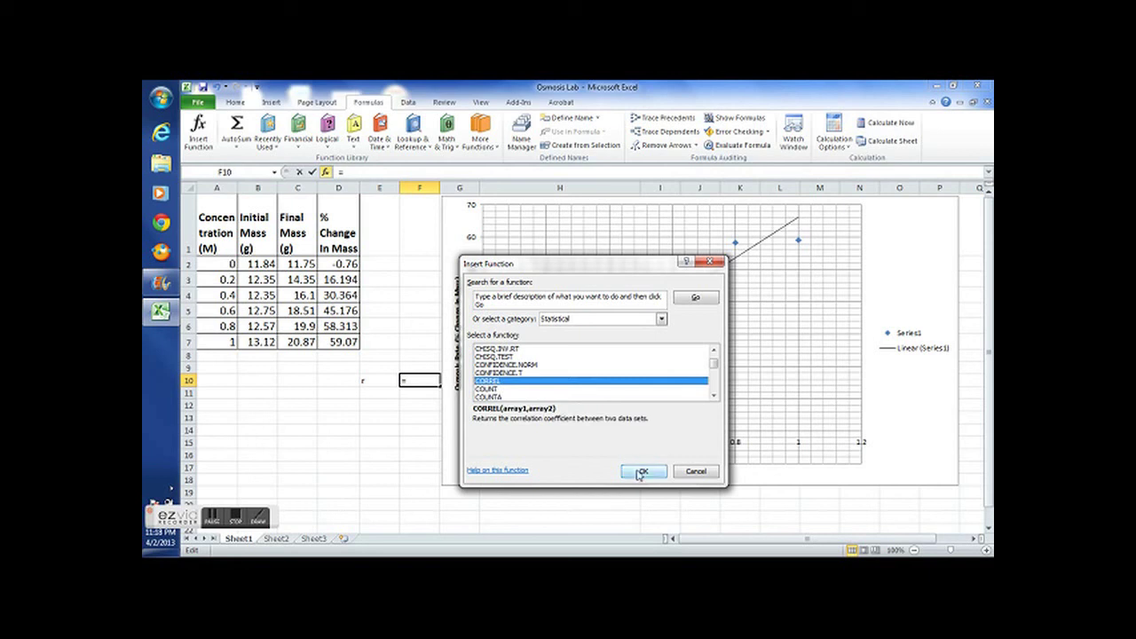
{"action": "left_click", "coordinate": [641, 472]}
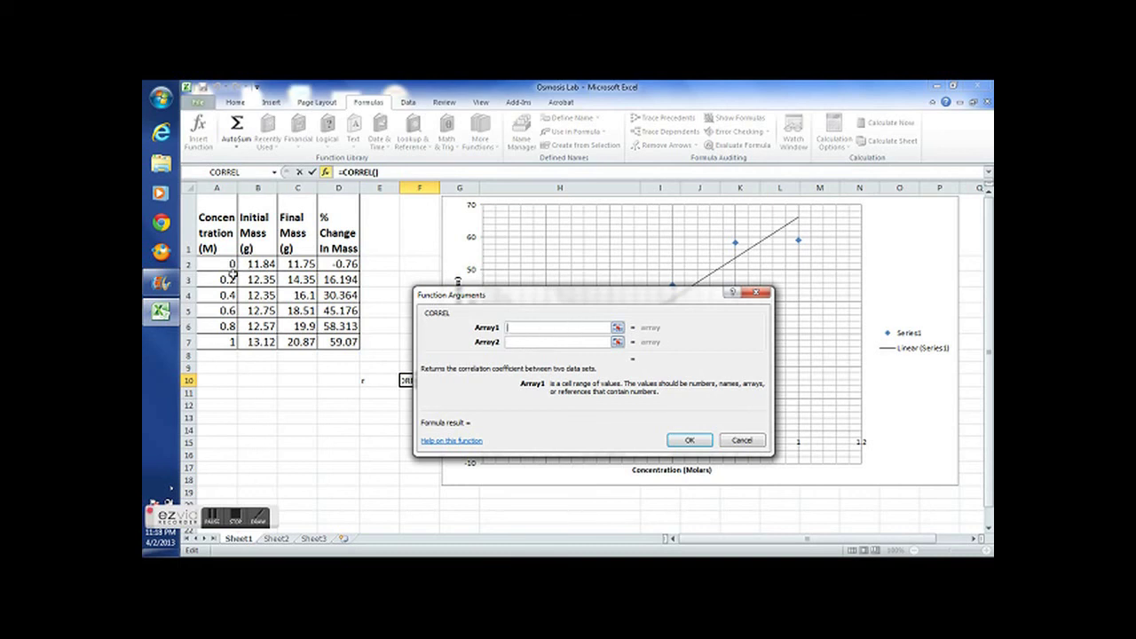
- Set CORREL's arrays to A2:A7 and D2:D7, giving 0.980684
{"action": "left_click_drag", "start_coordinate": [230, 264], "coordinate": [230, 341]}
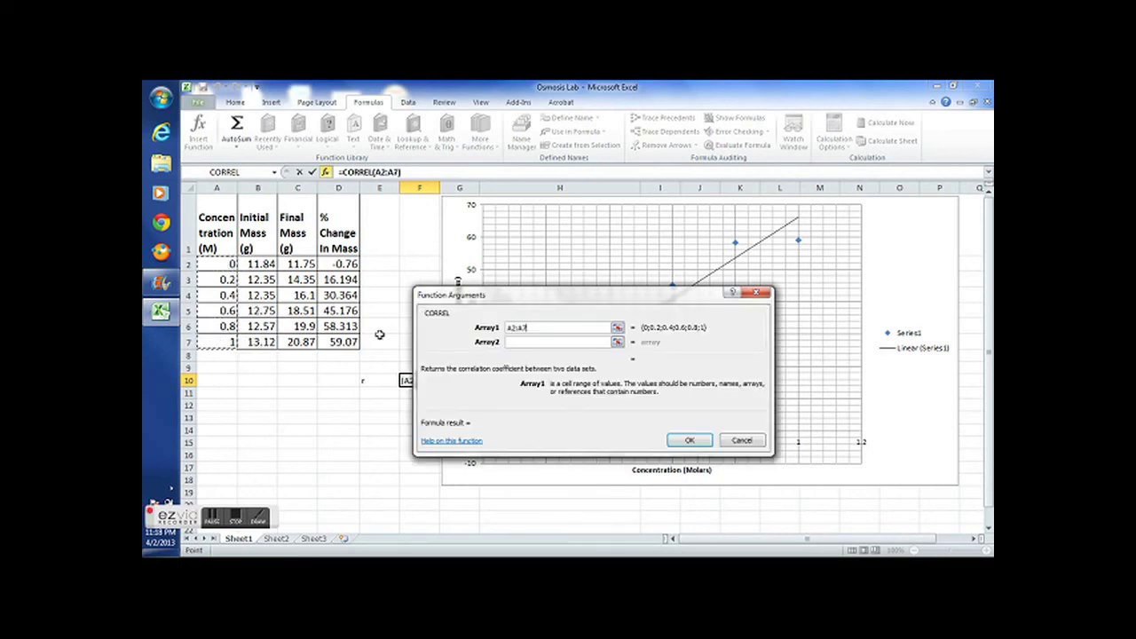
{"action": "left_click", "coordinate": [520, 342]}
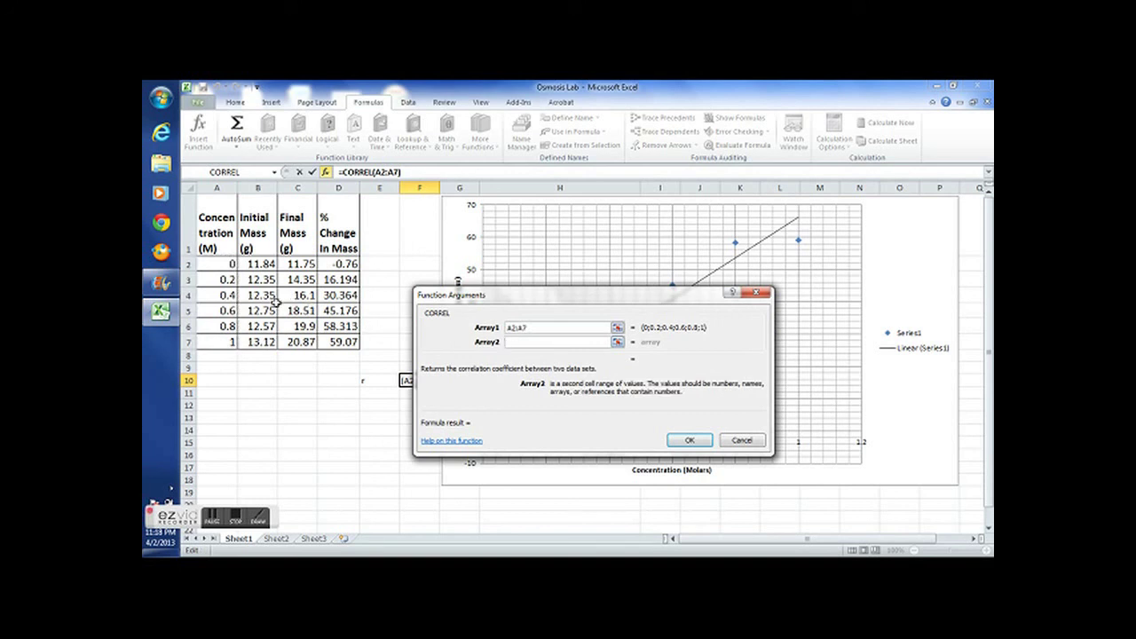
{"action": "left_click_drag", "start_coordinate": [341, 264], "coordinate": [339, 341]}
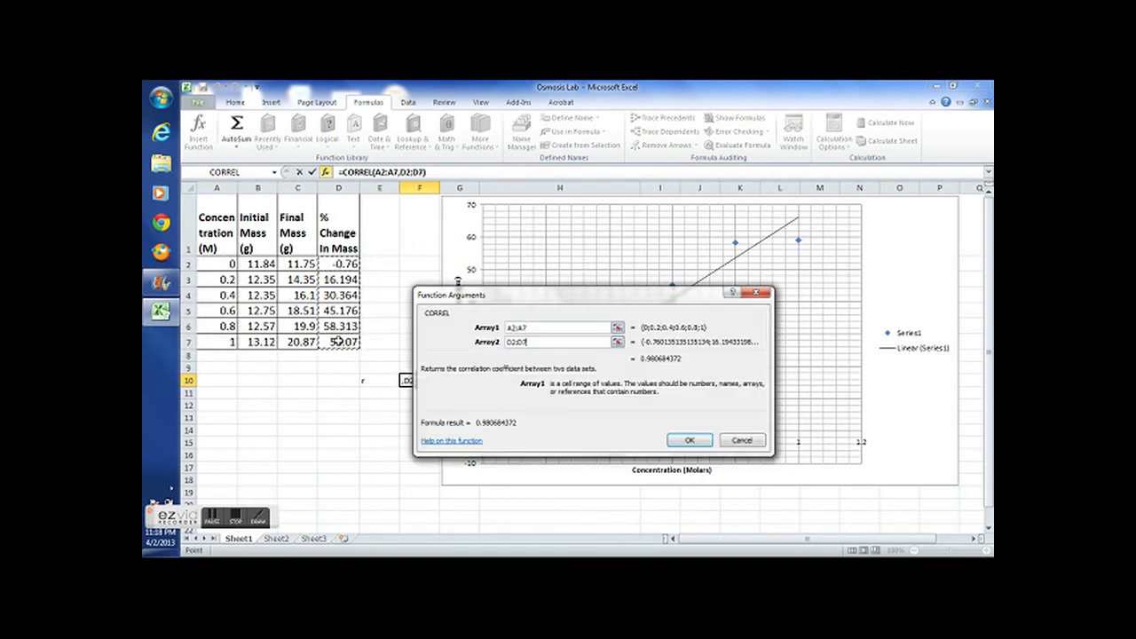
{"action": "left_click", "coordinate": [692, 441]}
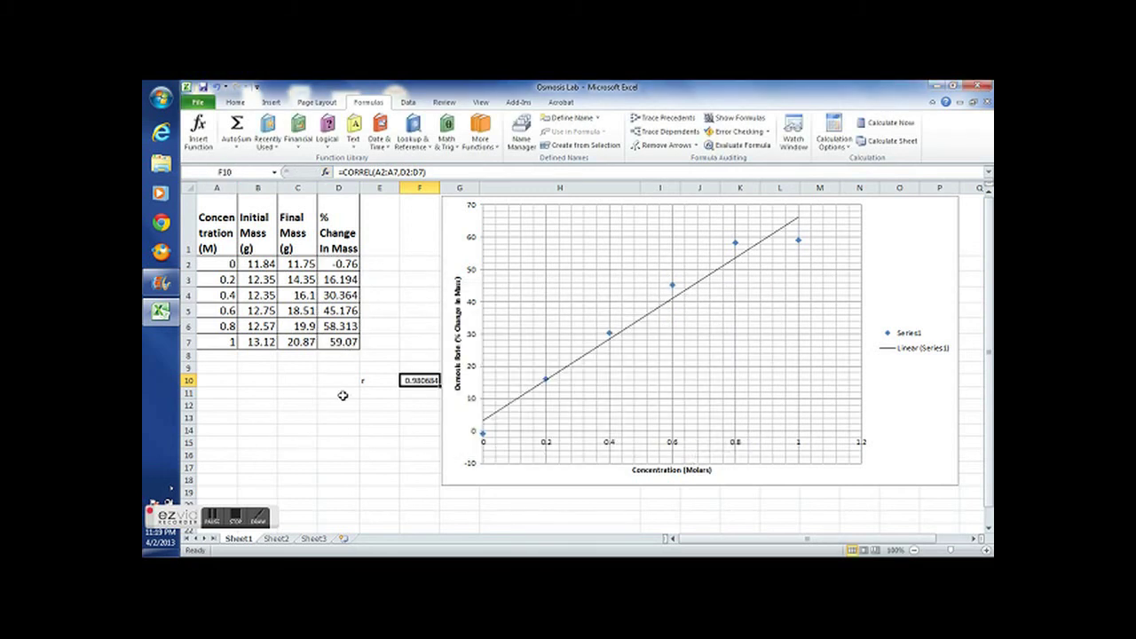
- Apply All Borders to cells E10:F10
{"action": "left_click_drag", "start_coordinate": [367, 381], "coordinate": [411, 376]}
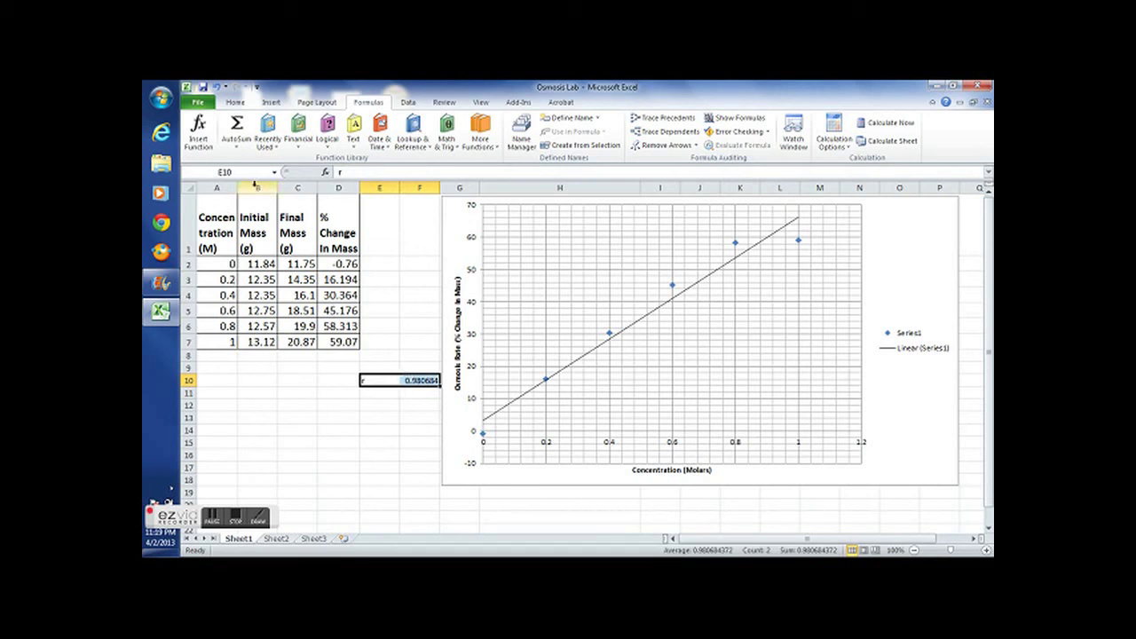
{"action": "left_click", "coordinate": [236, 104]}
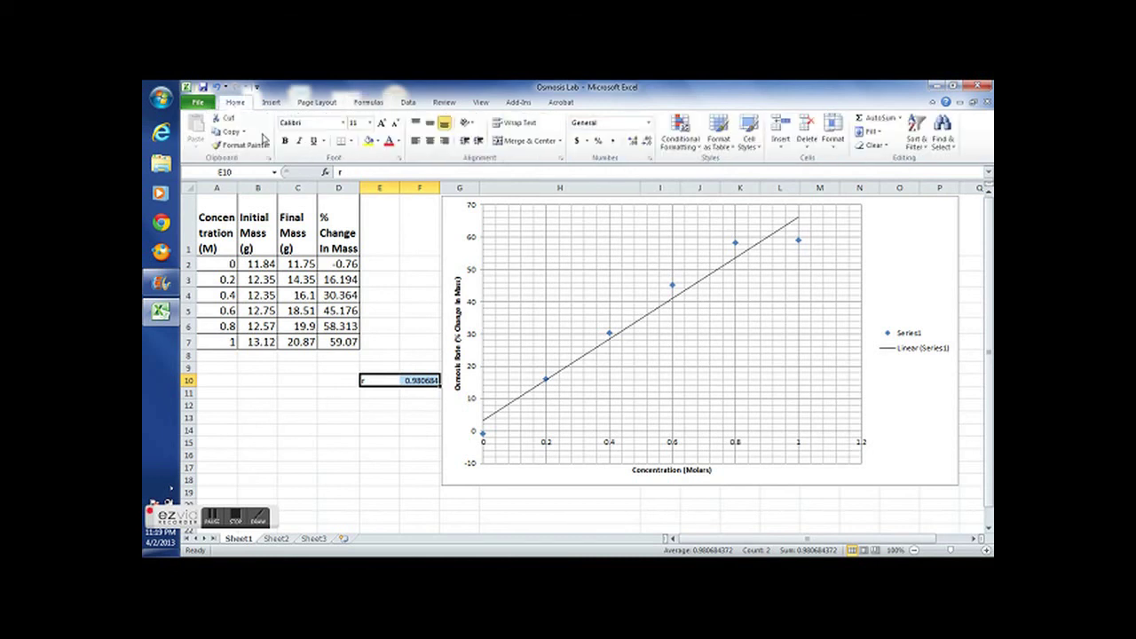
{"action": "left_click", "coordinate": [351, 142]}
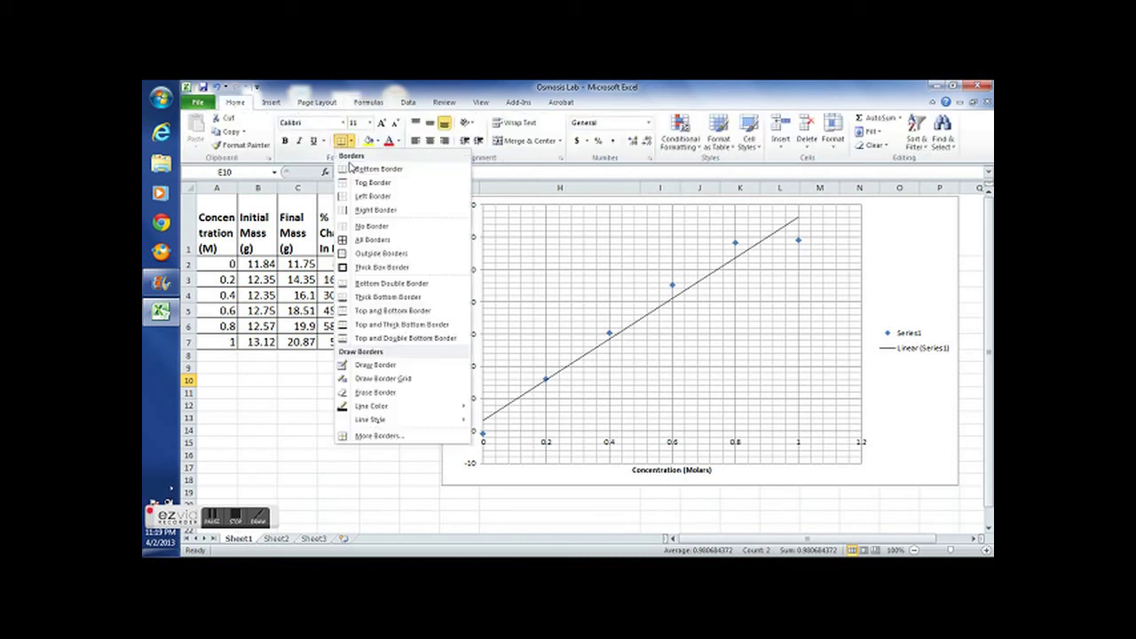
{"action": "left_click", "coordinate": [371, 240]}
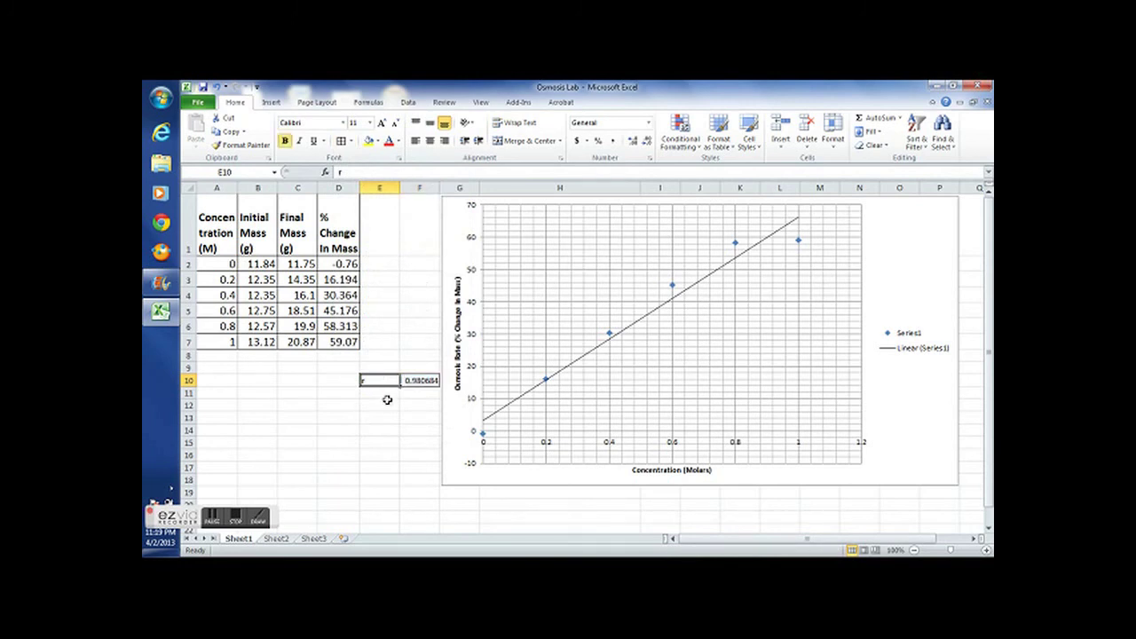
{"action": "left_click", "coordinate": [387, 404]}
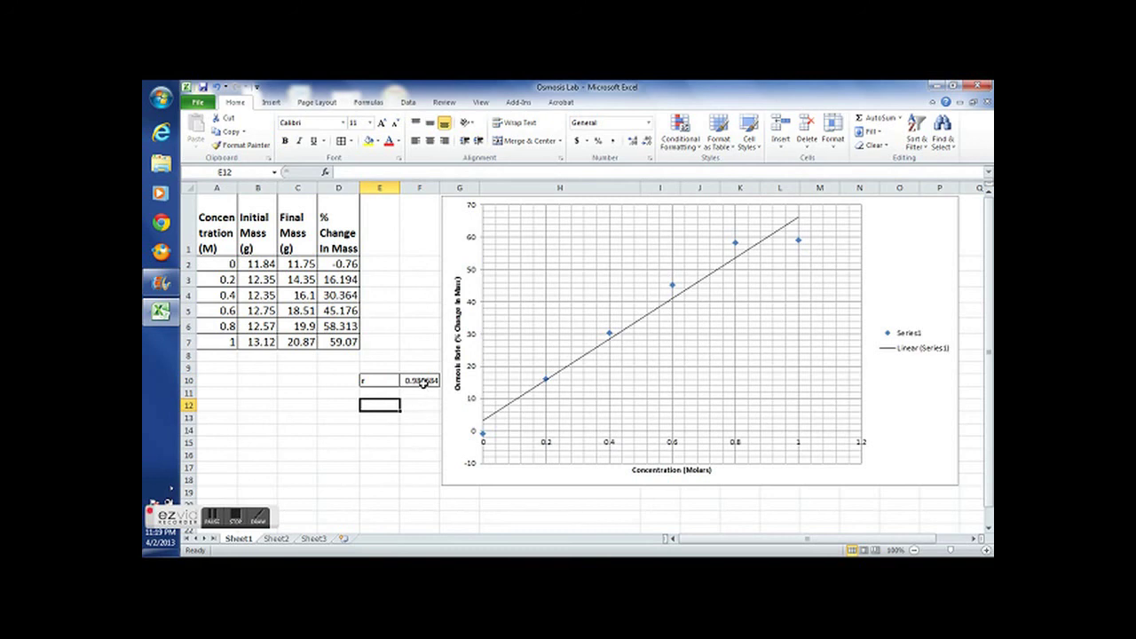